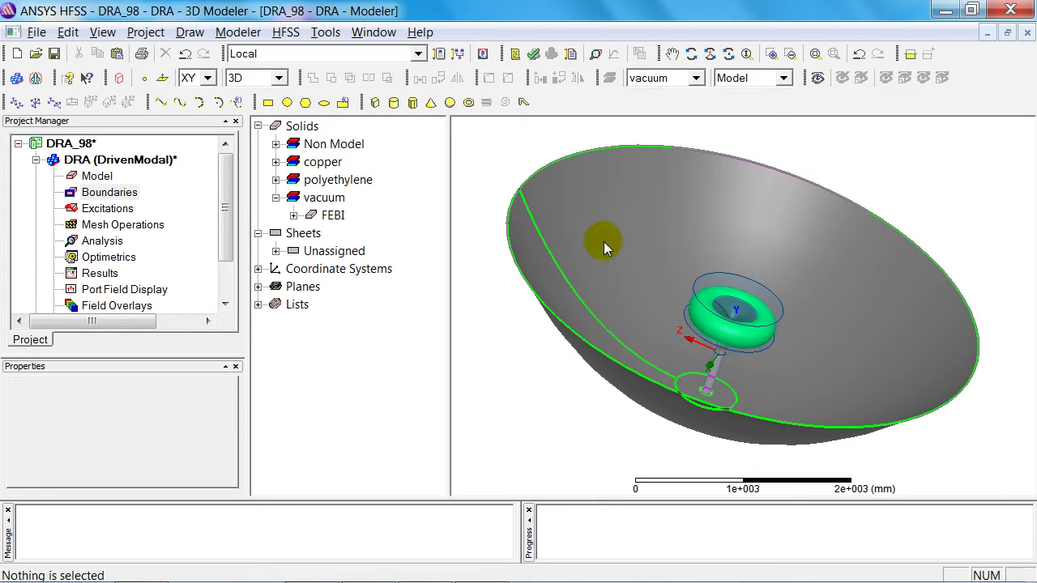
- Assign a Perfect E boundary to the large main reflector dish, keeping the infinite ground plane option off
{"action": "left_click", "coordinate": [593, 280]}
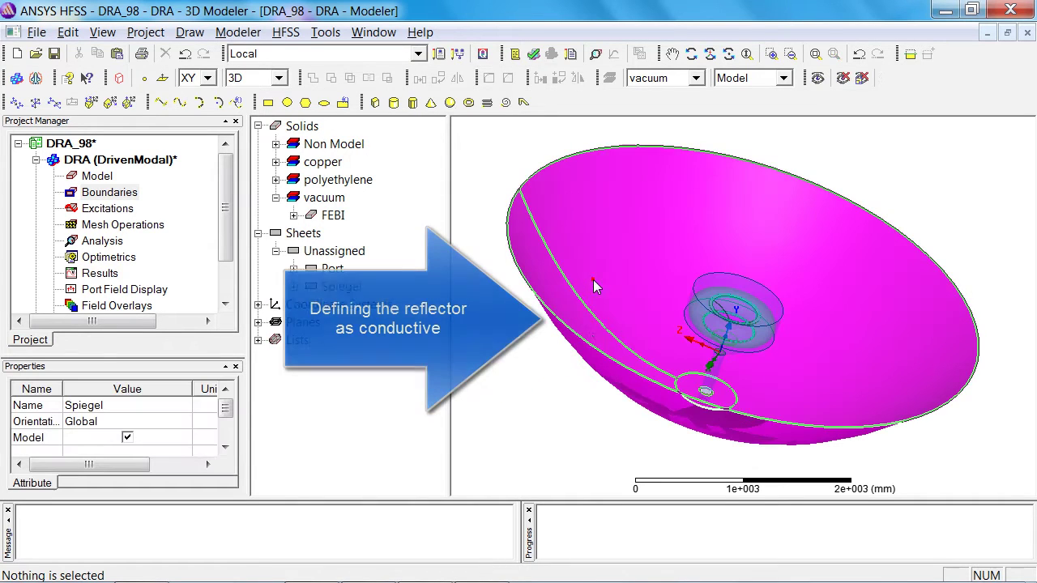
{"action": "right_click", "coordinate": [581, 347]}
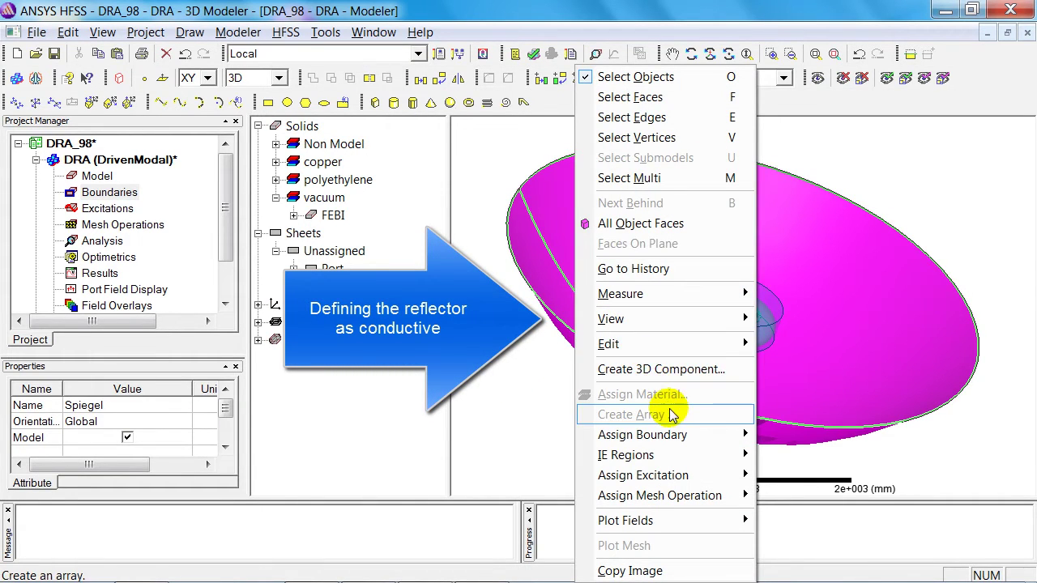
{"action": "mouse_move", "coordinate": [683, 443]}
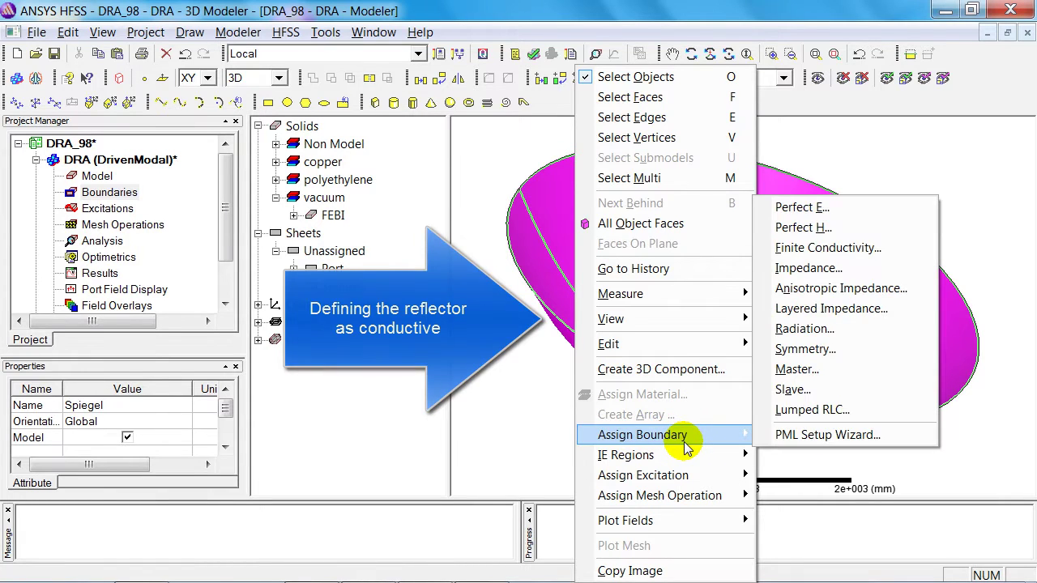
{"action": "left_click", "coordinate": [801, 208]}
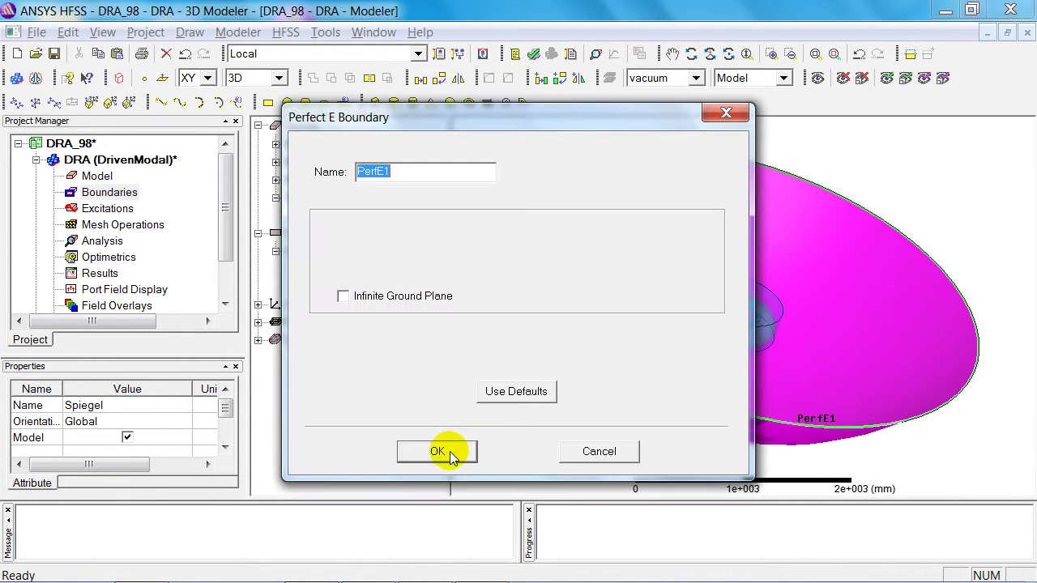
{"action": "left_click", "coordinate": [437, 452]}
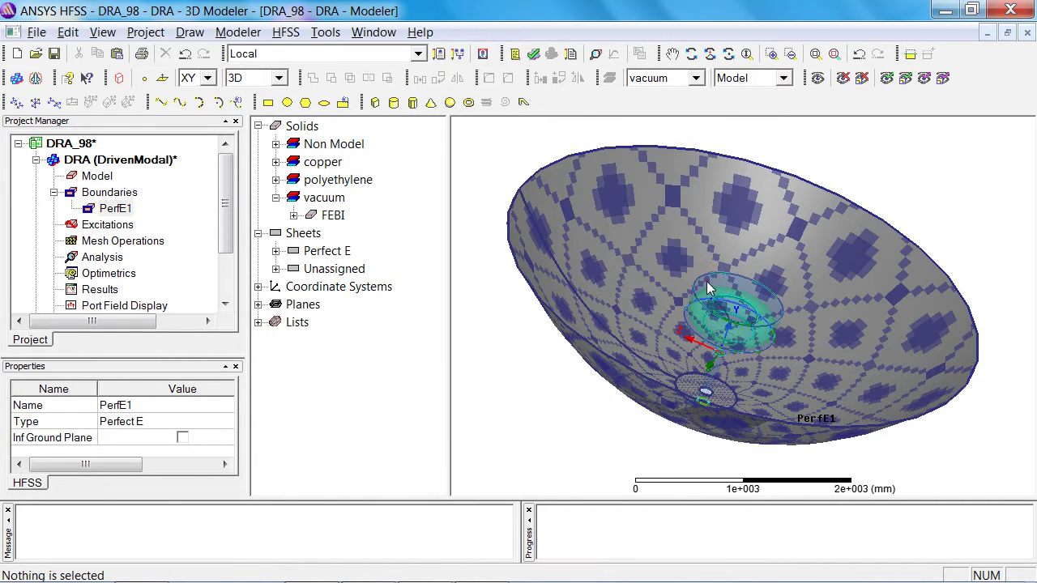
- Assign a radiating-only radiation boundary to the FEBI vacuum body around the horn and small reflector, with its exterior modelled as an HFSS-IE domain
{"action": "left_click", "coordinate": [709, 291]}
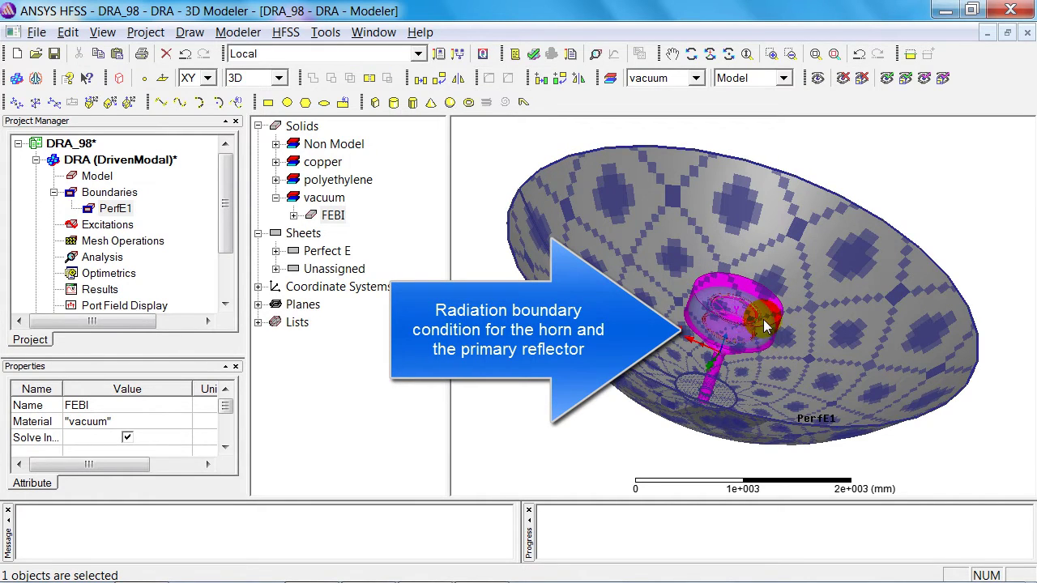
{"action": "right_click", "coordinate": [752, 326]}
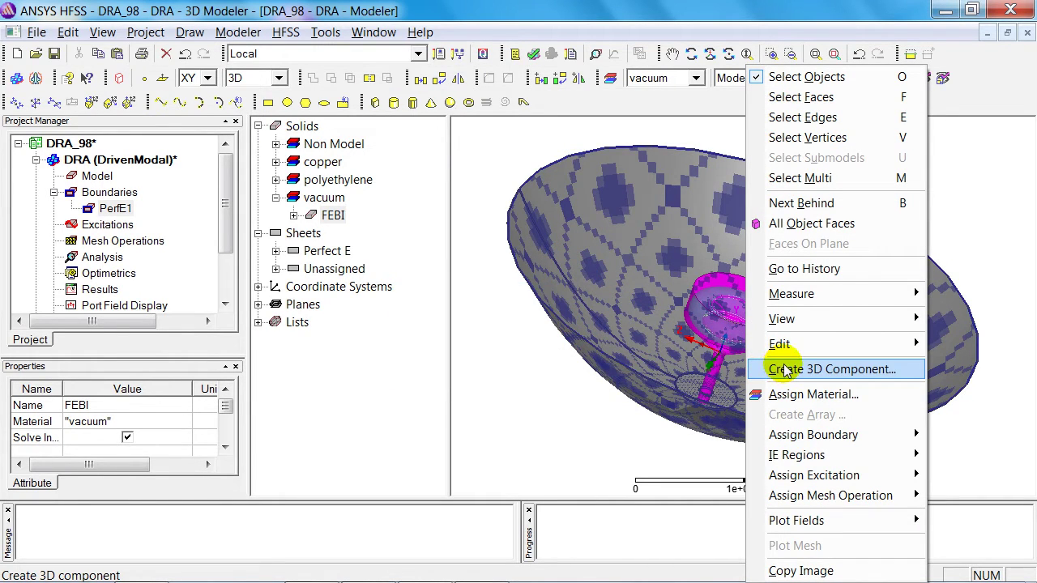
{"action": "mouse_move", "coordinate": [852, 435]}
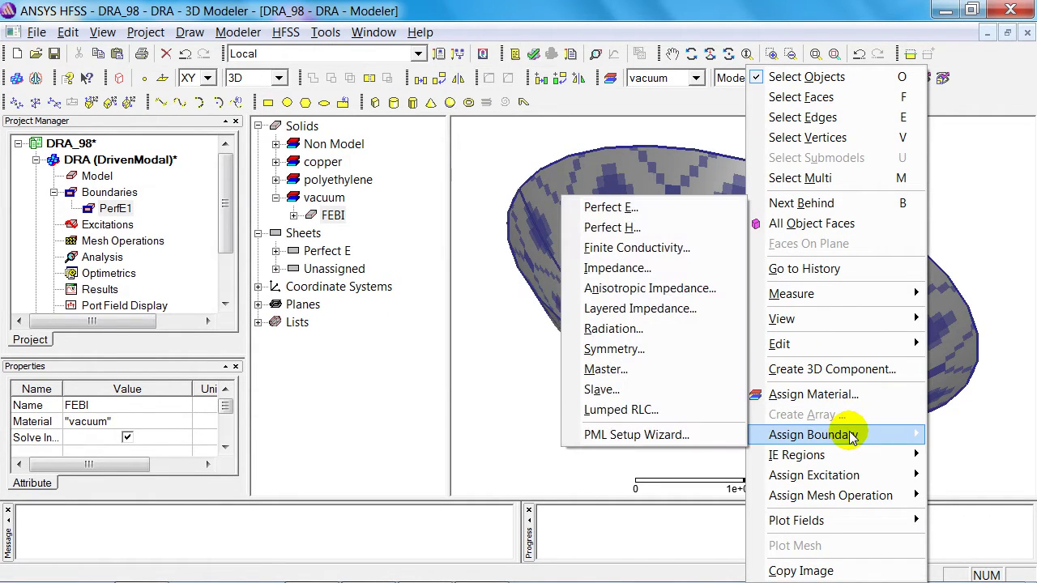
{"action": "left_click", "coordinate": [616, 328]}
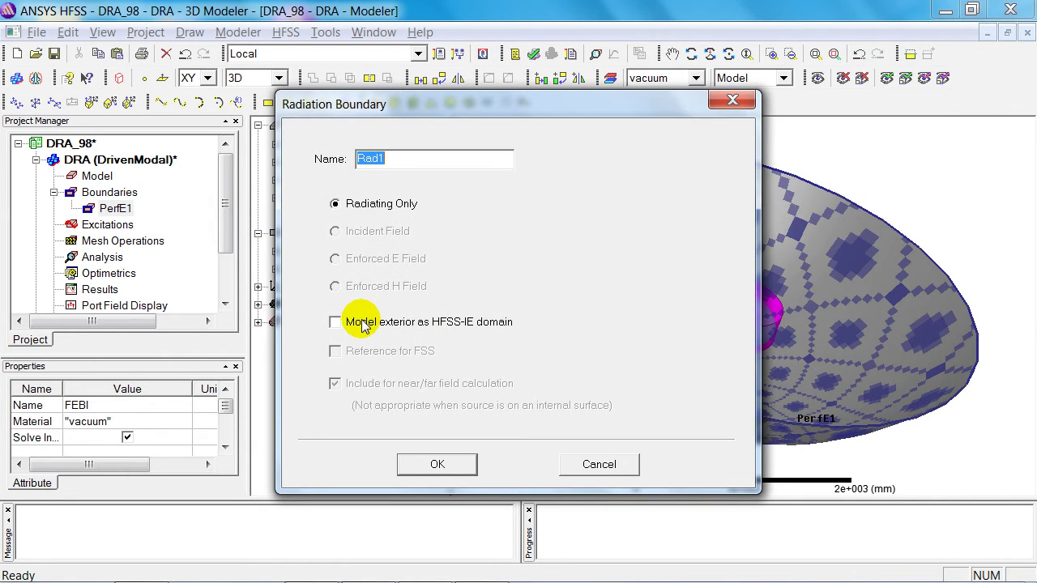
{"action": "left_click", "coordinate": [361, 324]}
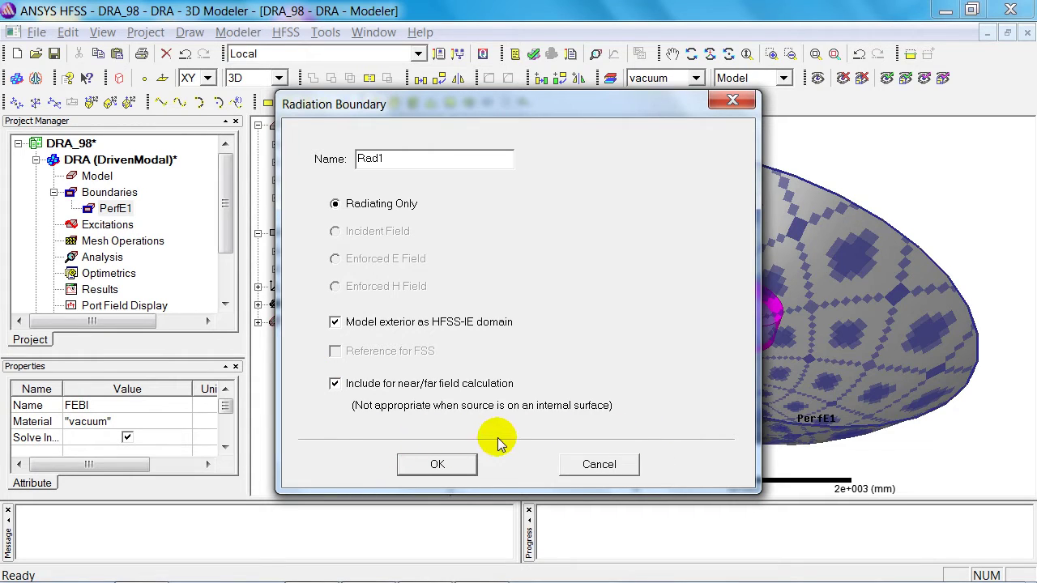
{"action": "left_click", "coordinate": [438, 465]}
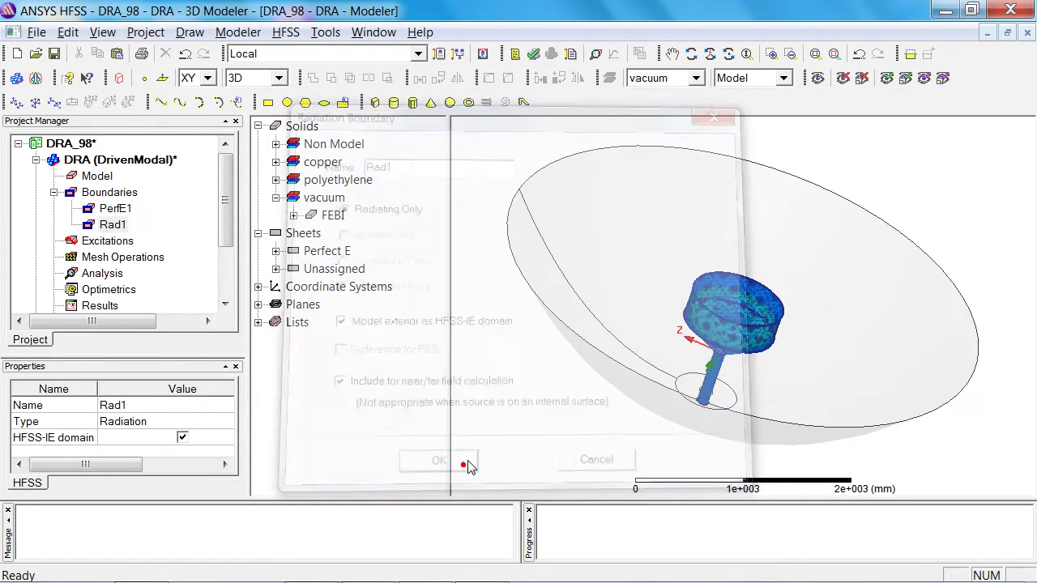
- Assign the large main reflector dish as an IE region
{"action": "left_click", "coordinate": [567, 228]}
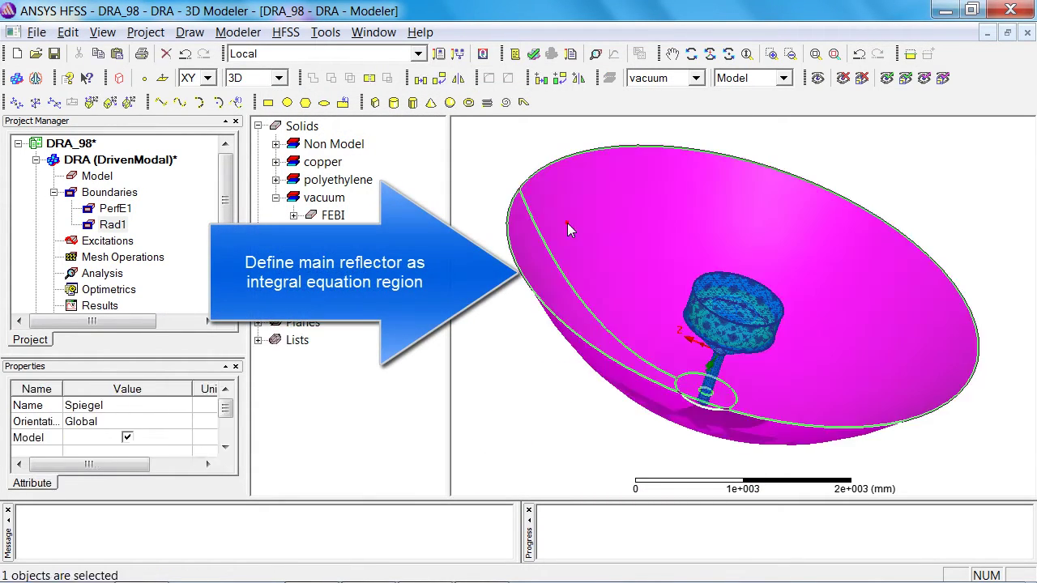
{"action": "right_click", "coordinate": [485, 407]}
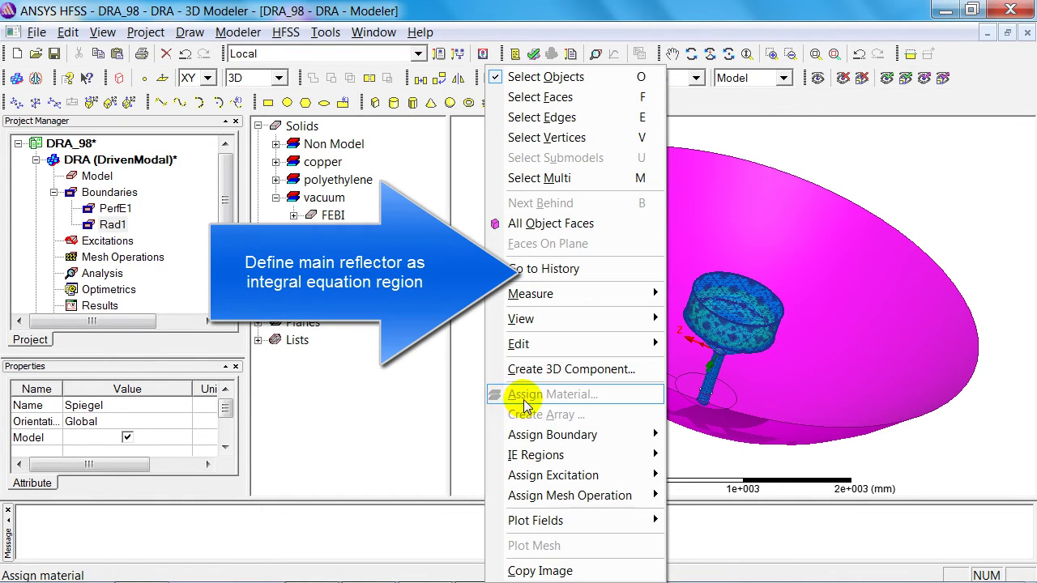
{"action": "mouse_move", "coordinate": [621, 456]}
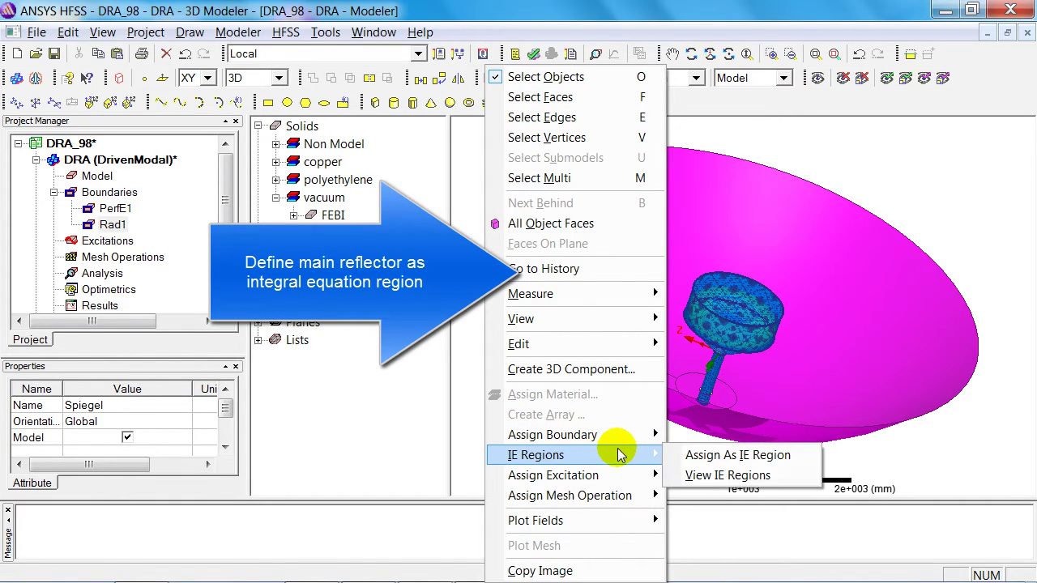
{"action": "left_click", "coordinate": [721, 456]}
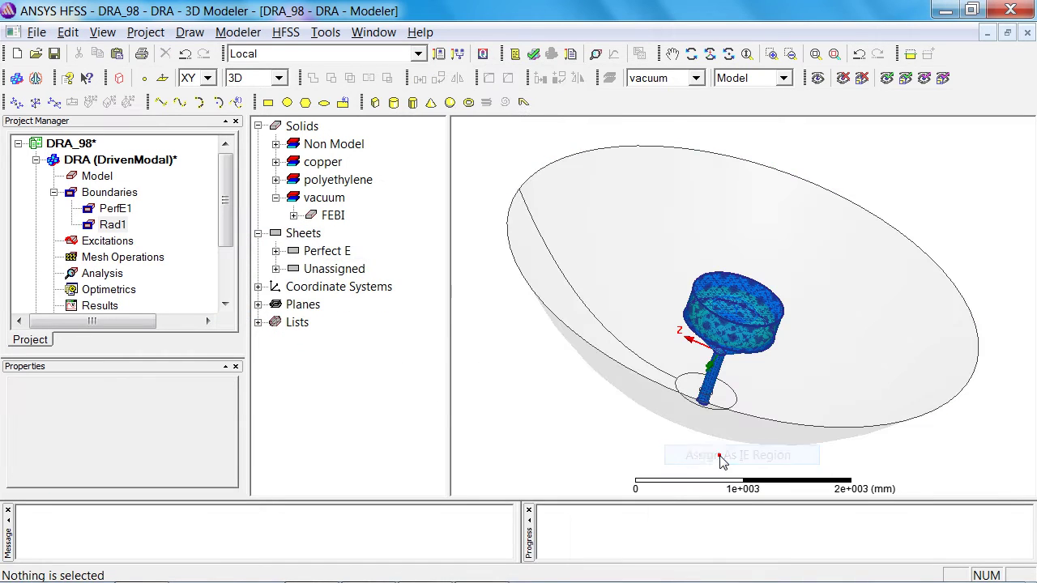
- Check in the IE region visualization which geometry the Spiegel region and the Rad1 boundary each cover
{"action": "right_click", "coordinate": [108, 195]}
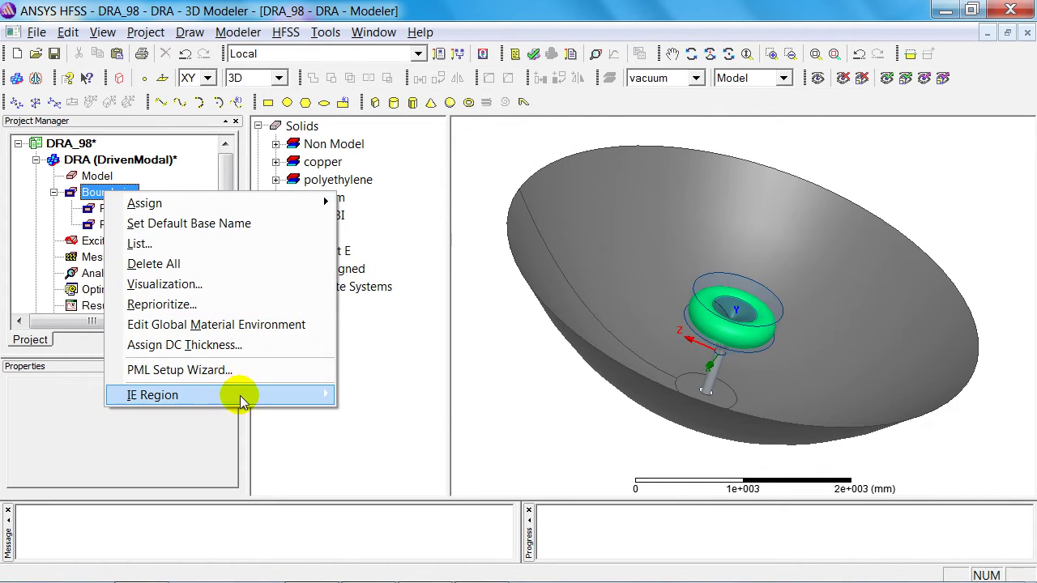
{"action": "mouse_move", "coordinate": [247, 400]}
{"action": "left_click", "coordinate": [359, 395]}
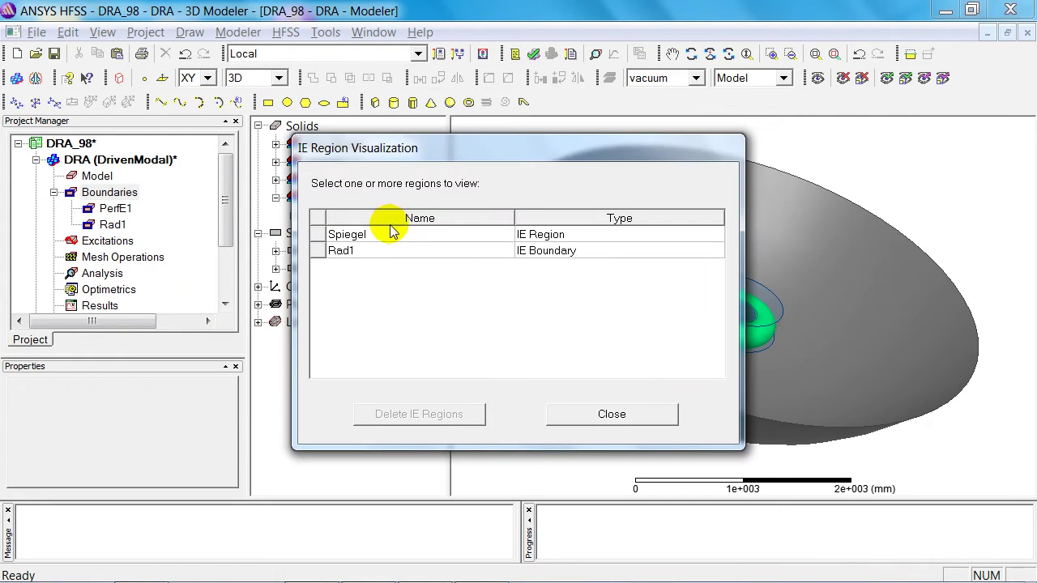
{"action": "left_click_drag", "start_coordinate": [446, 145], "coordinate": [174, 107]}
{"action": "left_click", "coordinate": [104, 199]}
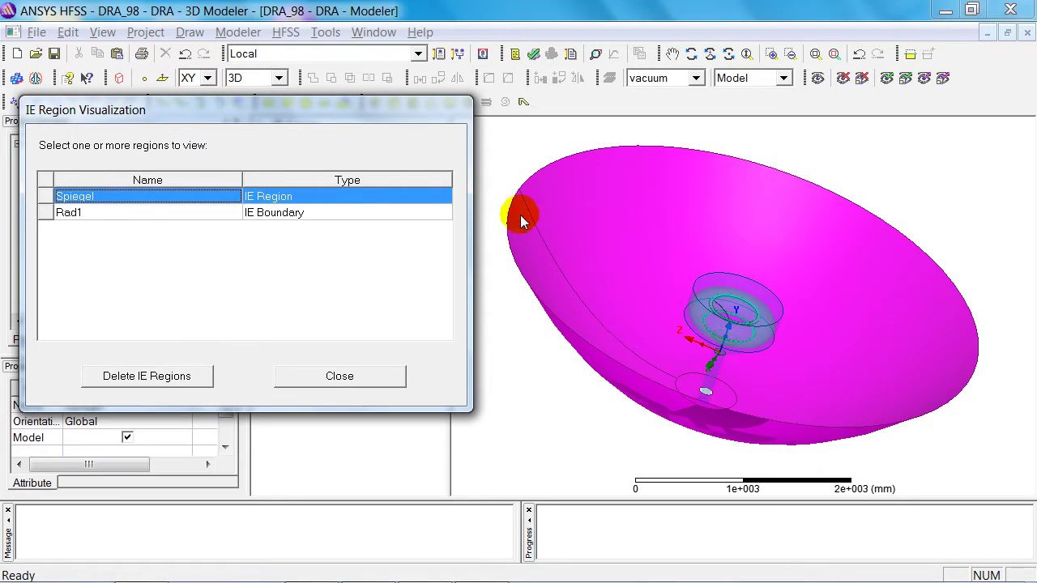
{"action": "left_click", "coordinate": [114, 213]}
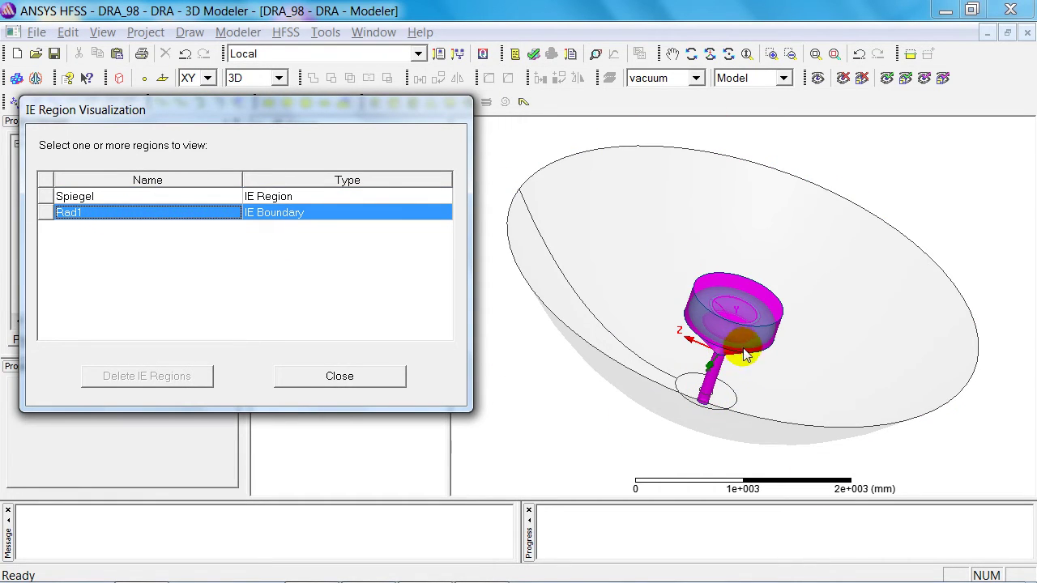
{"action": "left_click", "coordinate": [296, 379]}
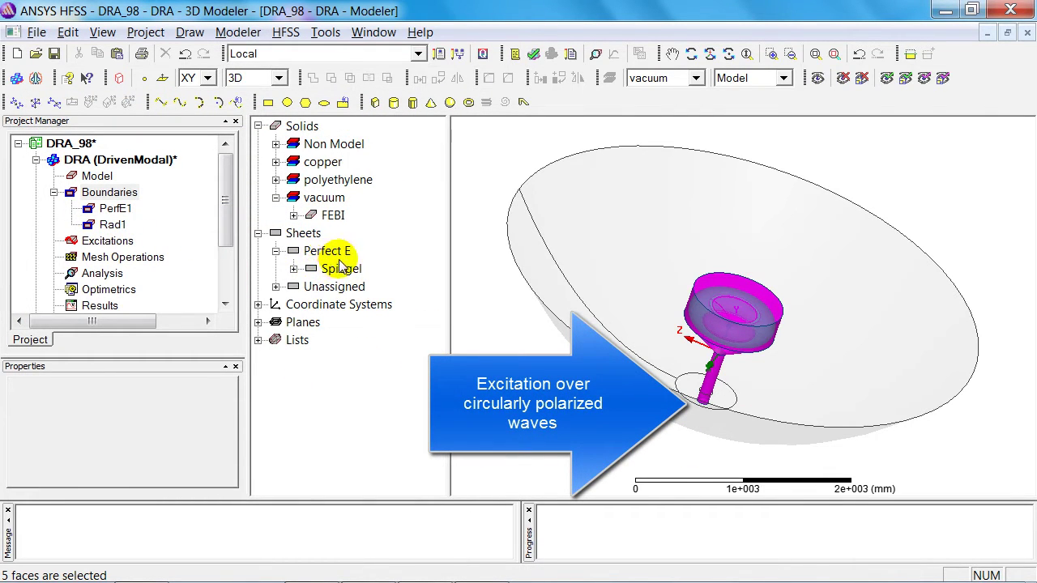
- Assign a wave port excitation with 2 modes to the Port sheet, leaving the remaining port settings at their defaults
{"action": "left_click", "coordinate": [276, 287]}
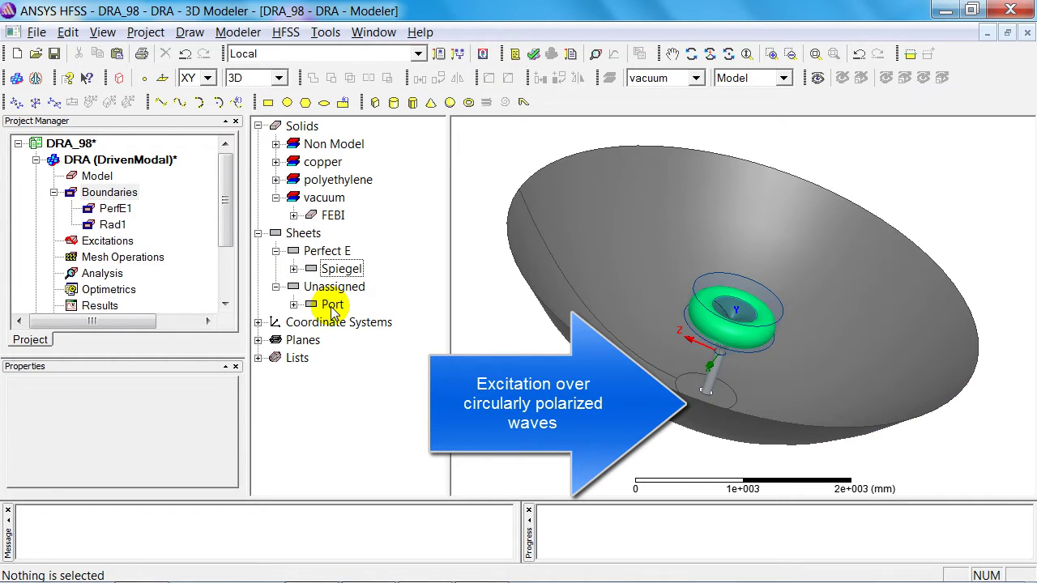
{"action": "left_click", "coordinate": [331, 304]}
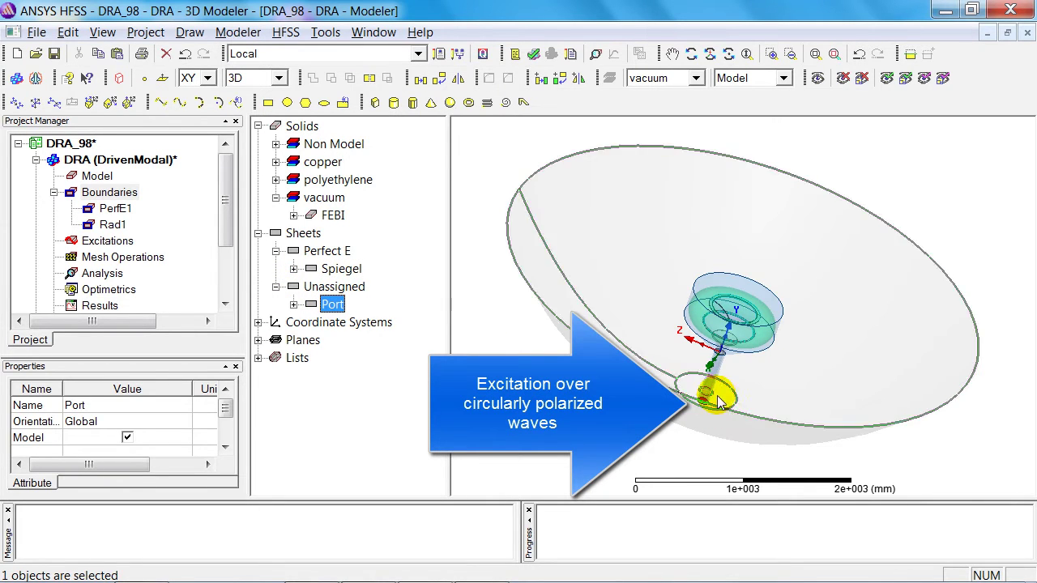
{"action": "right_click", "coordinate": [574, 410]}
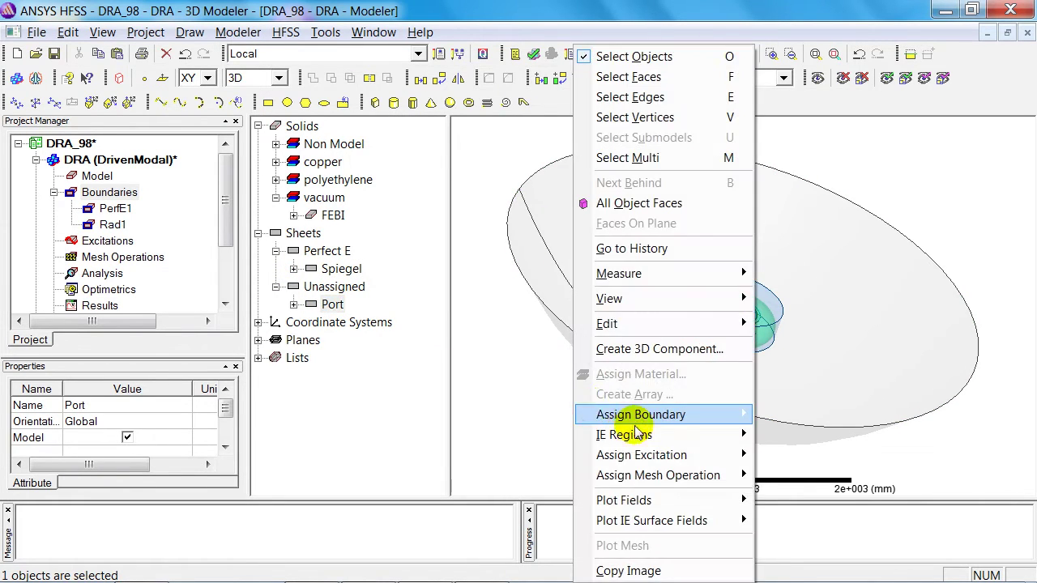
{"action": "mouse_move", "coordinate": [674, 457]}
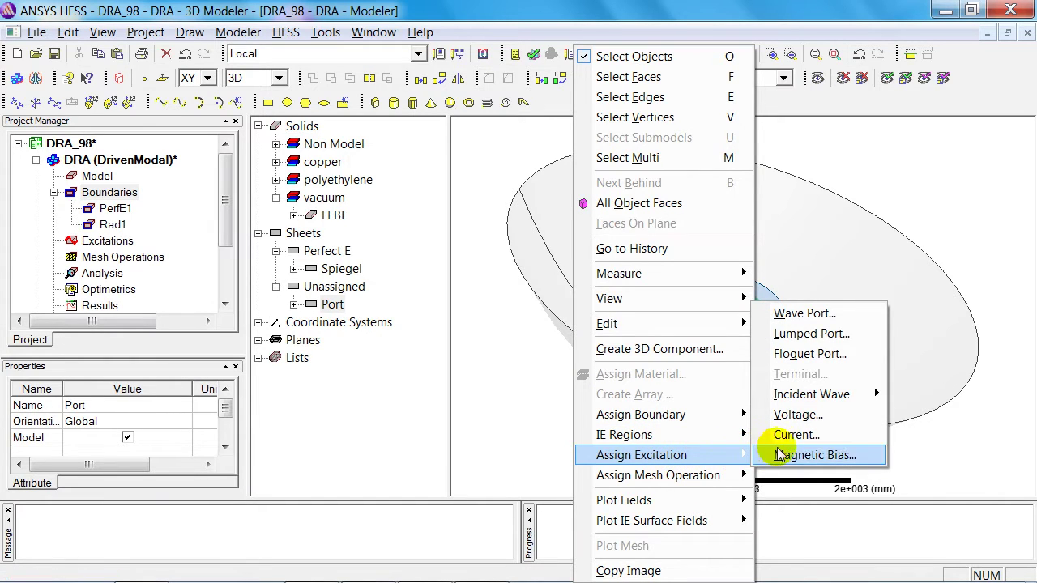
{"action": "left_click", "coordinate": [804, 316]}
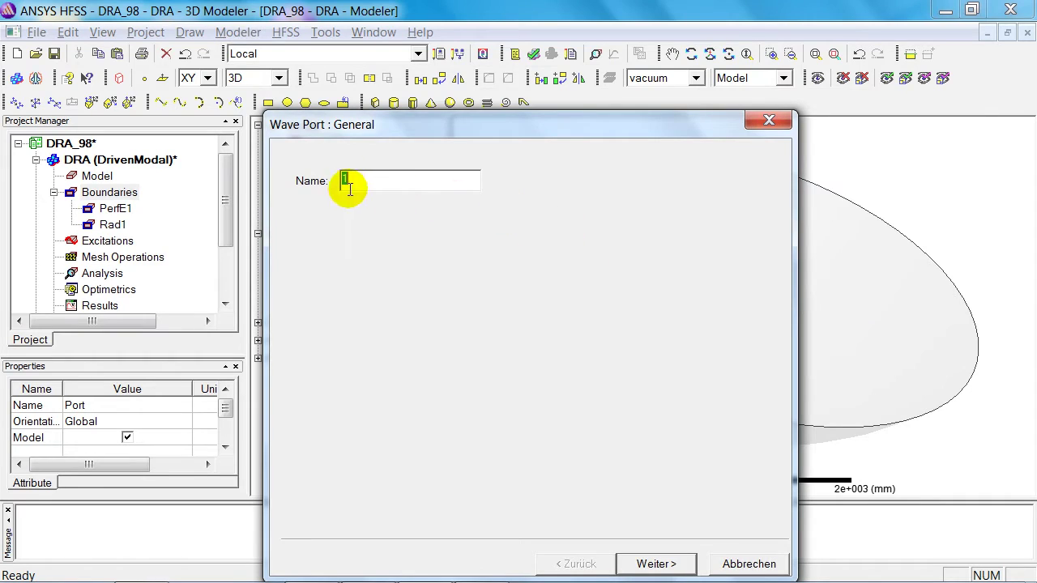
{"action": "left_click", "coordinate": [656, 562]}
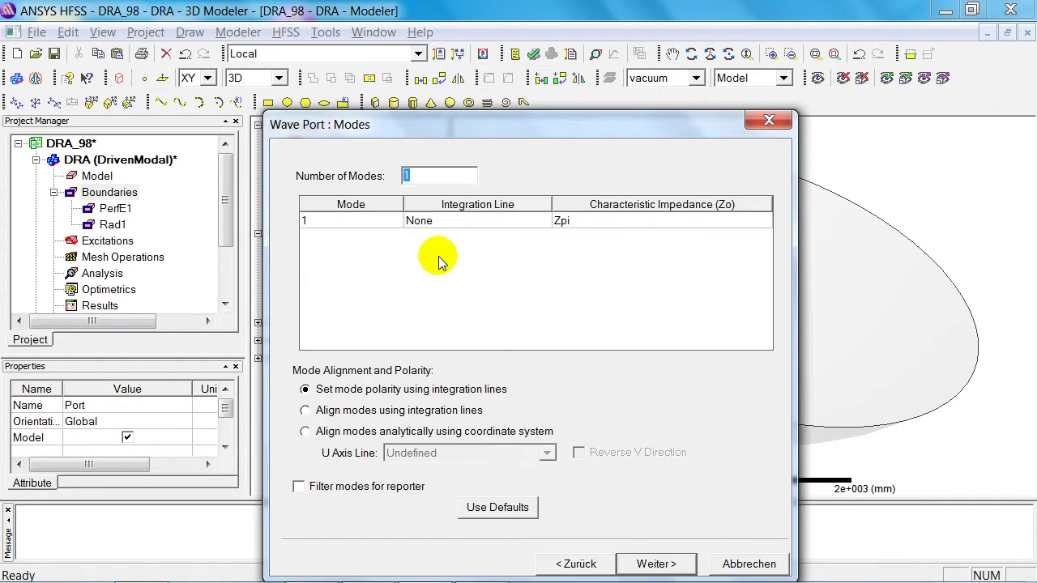
{"action": "type", "text": "2"}
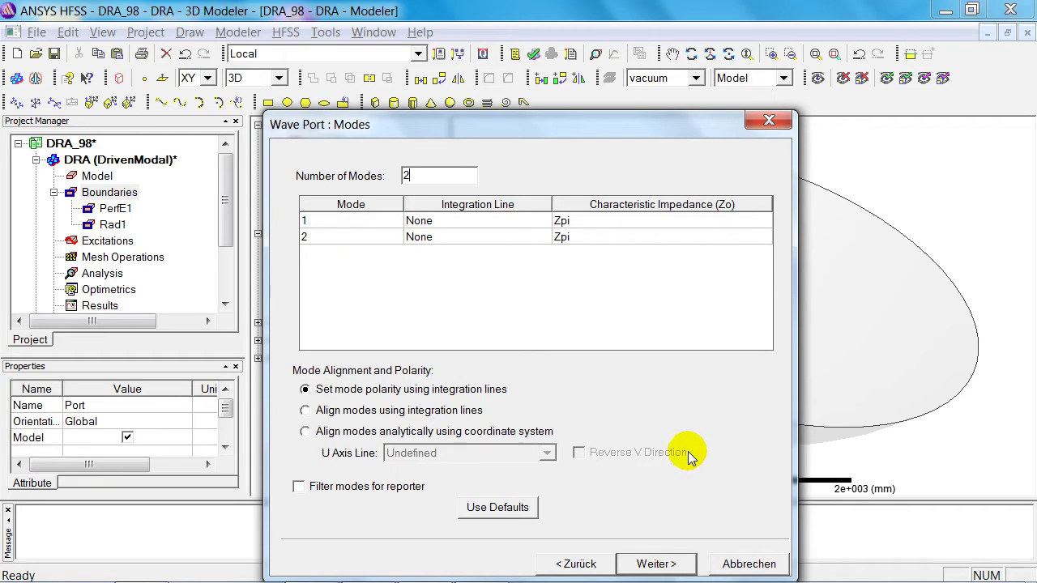
{"action": "left_click", "coordinate": [660, 563]}
{"action": "left_click", "coordinate": [675, 566]}
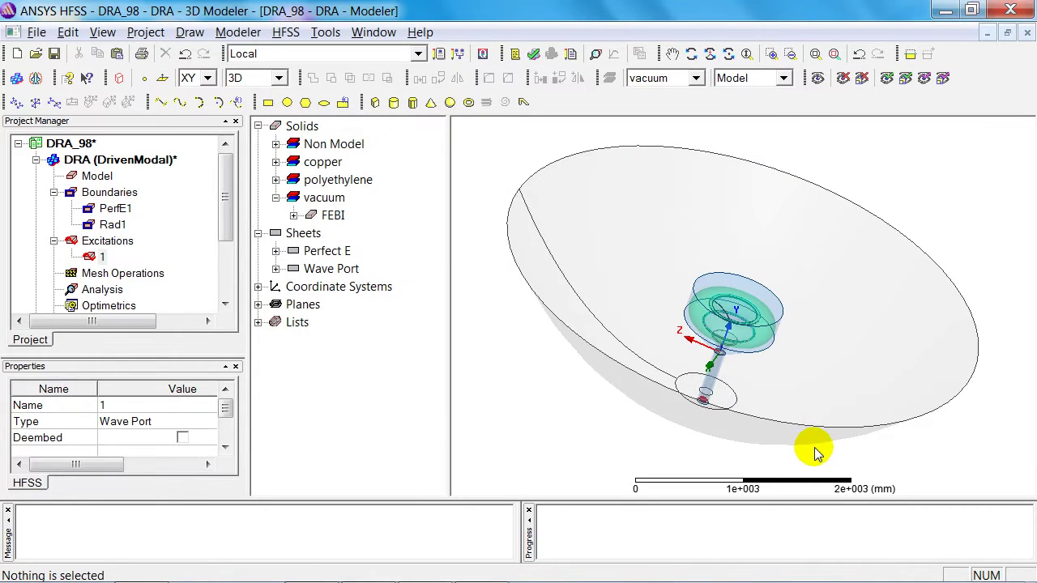
- Enable curvilinear elements in the design's initial mesh settings
{"action": "right_click", "coordinate": [118, 275]}
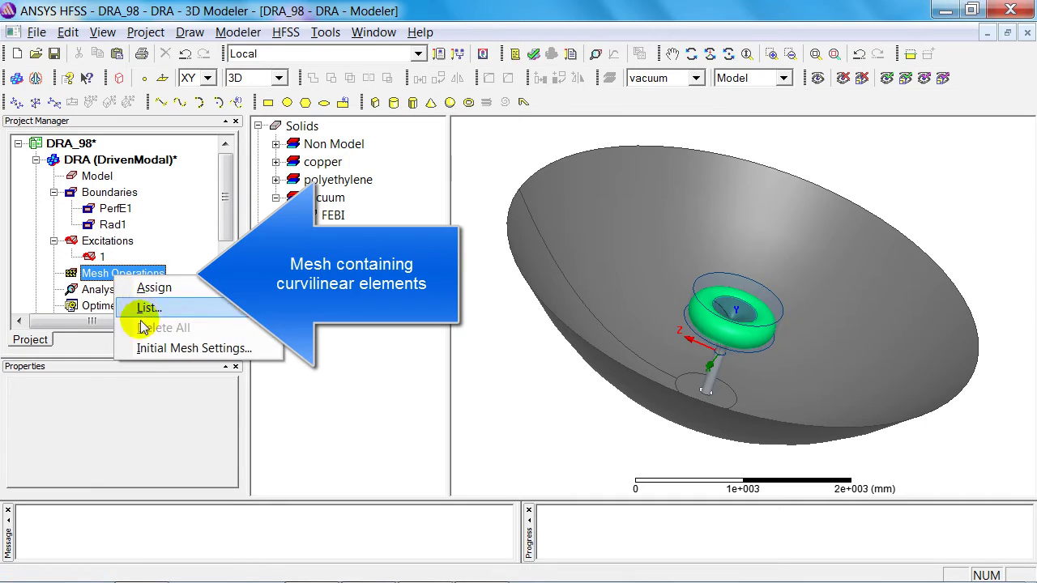
{"action": "left_click", "coordinate": [151, 349]}
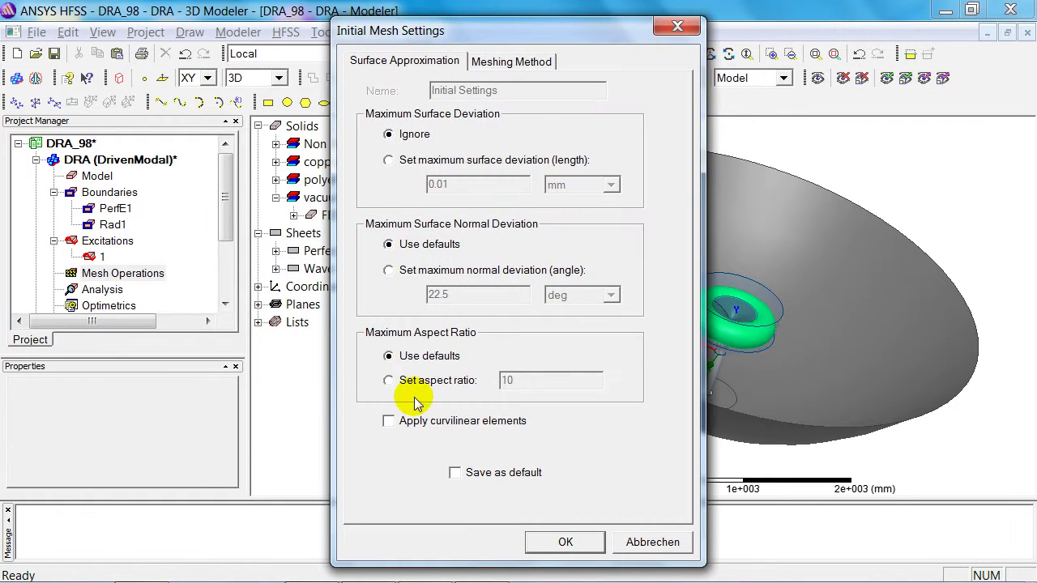
{"action": "left_click", "coordinate": [414, 428]}
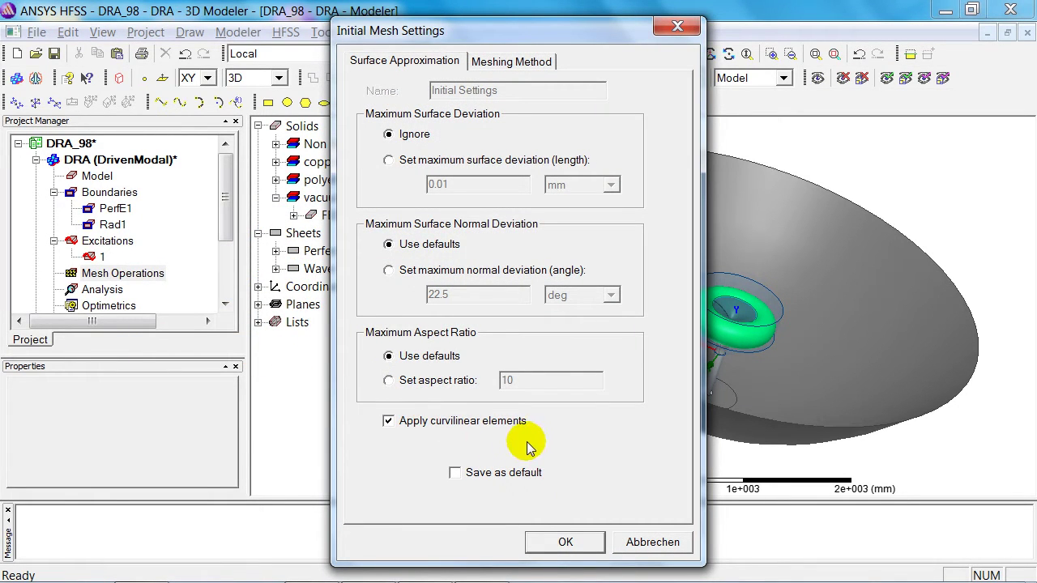
{"action": "left_click", "coordinate": [572, 544]}
- Add a driven solution setup with a solution frequency of 3.4 GHz, keeping the default adaptive settings
{"action": "right_click", "coordinate": [112, 290]}
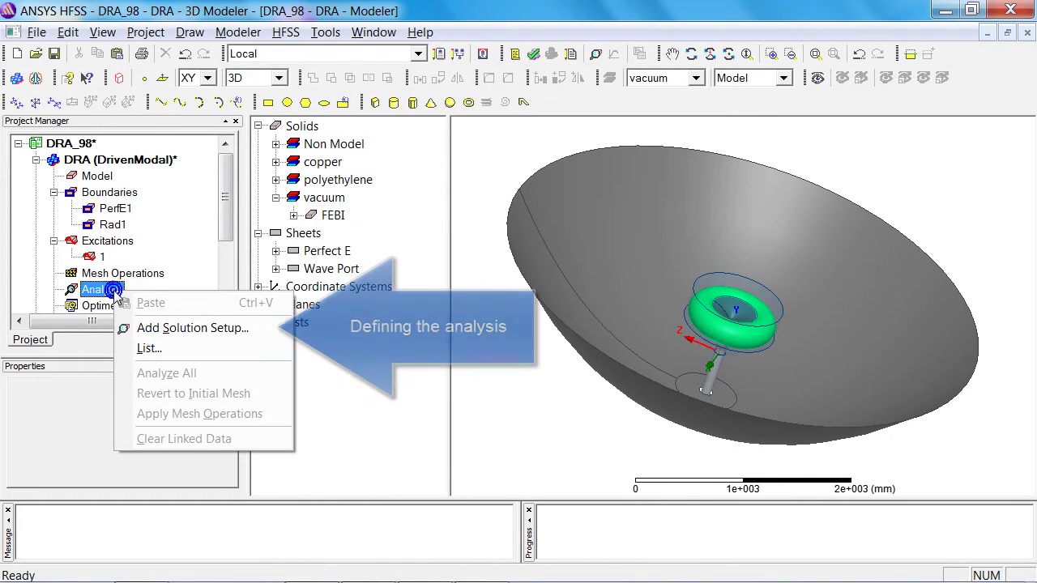
{"action": "left_click", "coordinate": [180, 328]}
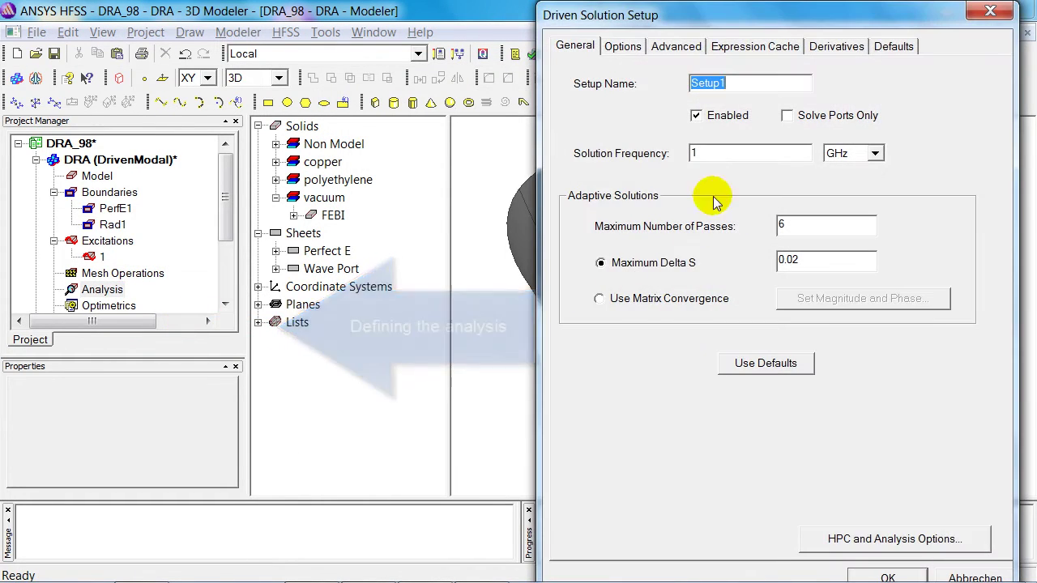
{"action": "left_click", "coordinate": [703, 152]}
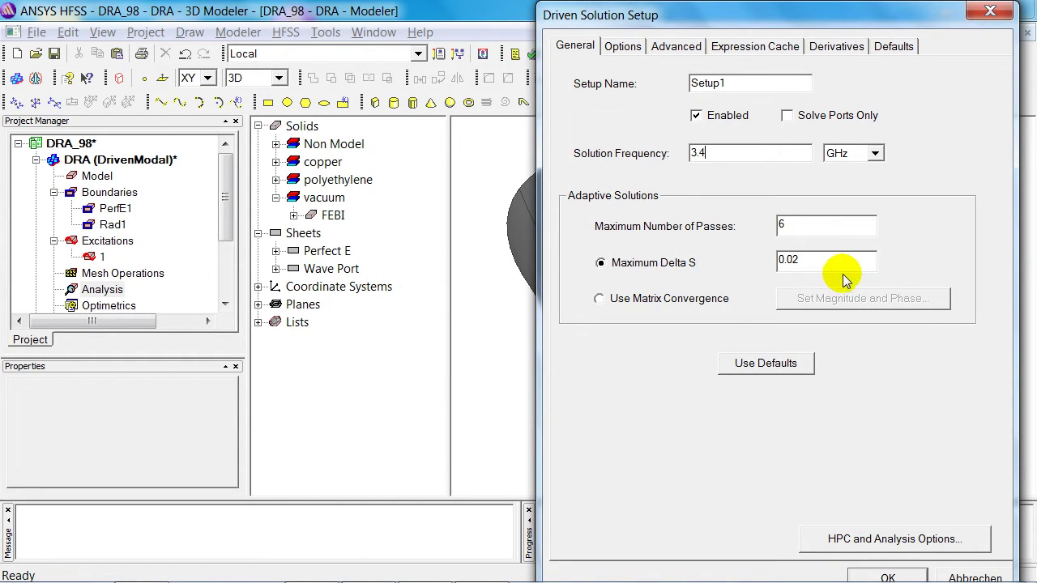
{"action": "left_click", "coordinate": [906, 576]}
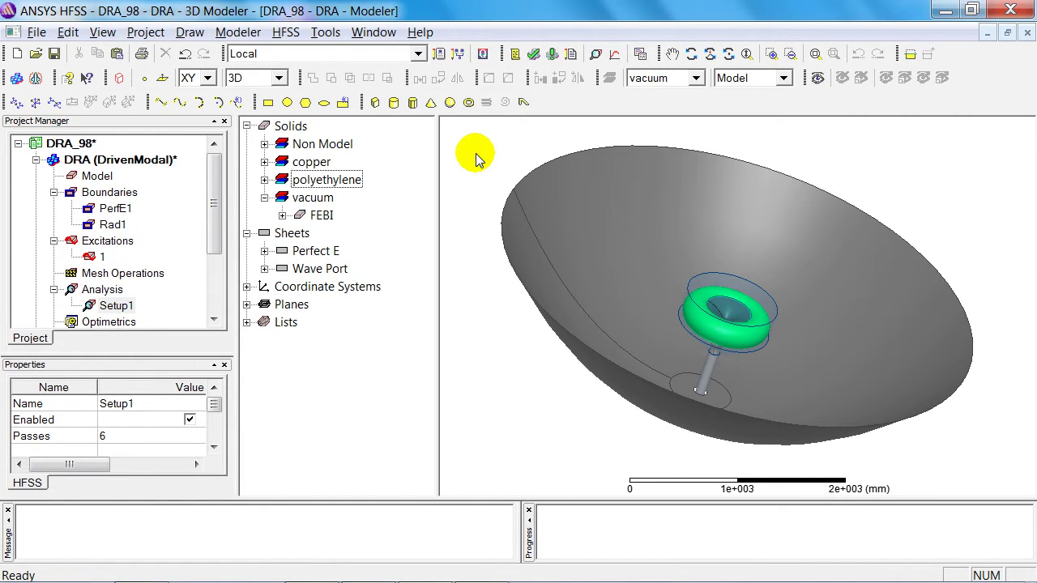
- Run the analysis of the antenna design
{"action": "left_click", "coordinate": [551, 54]}
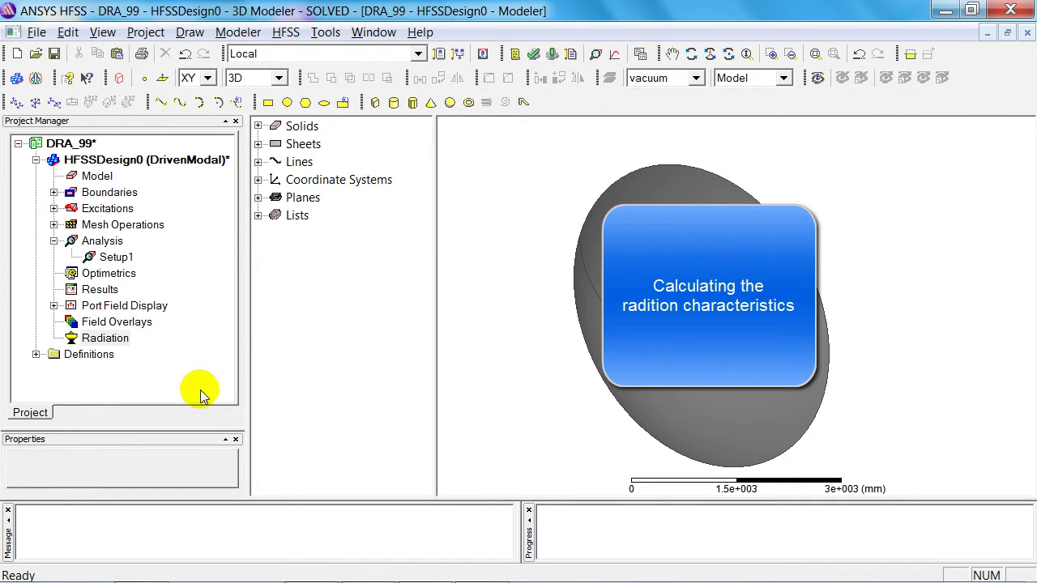
- Insert an infinite sphere far field setup with phi stopping at 0 deg and theta from -180 to 180 deg in 0.1 deg steps
{"action": "right_click", "coordinate": [109, 342]}
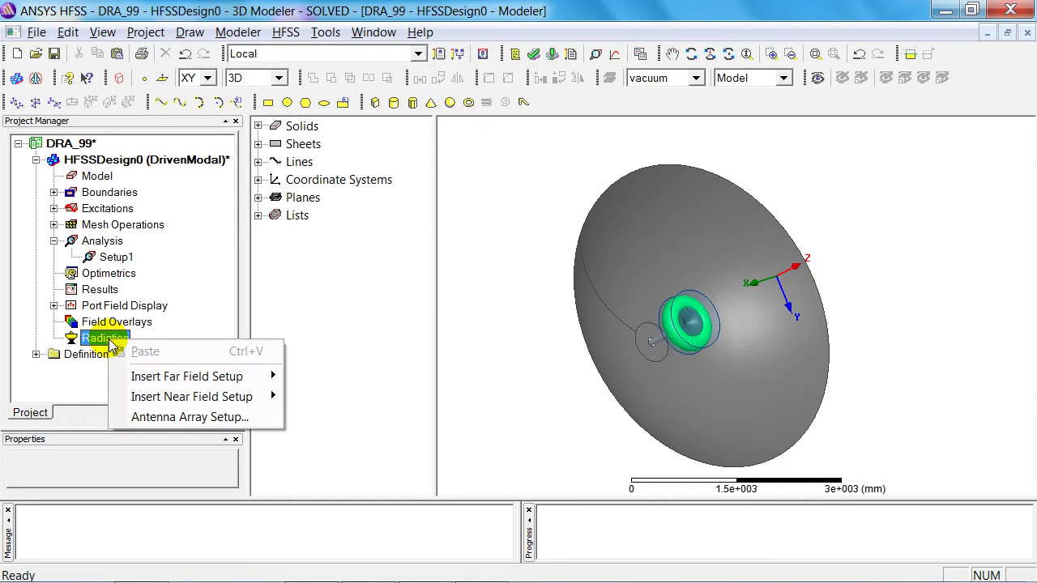
{"action": "mouse_move", "coordinate": [180, 379]}
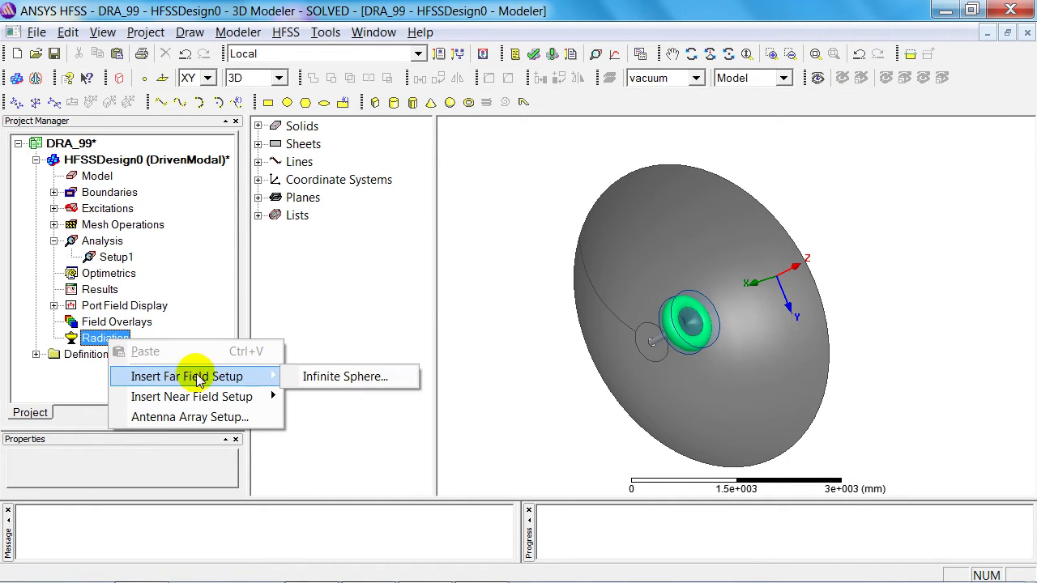
{"action": "left_click", "coordinate": [323, 378]}
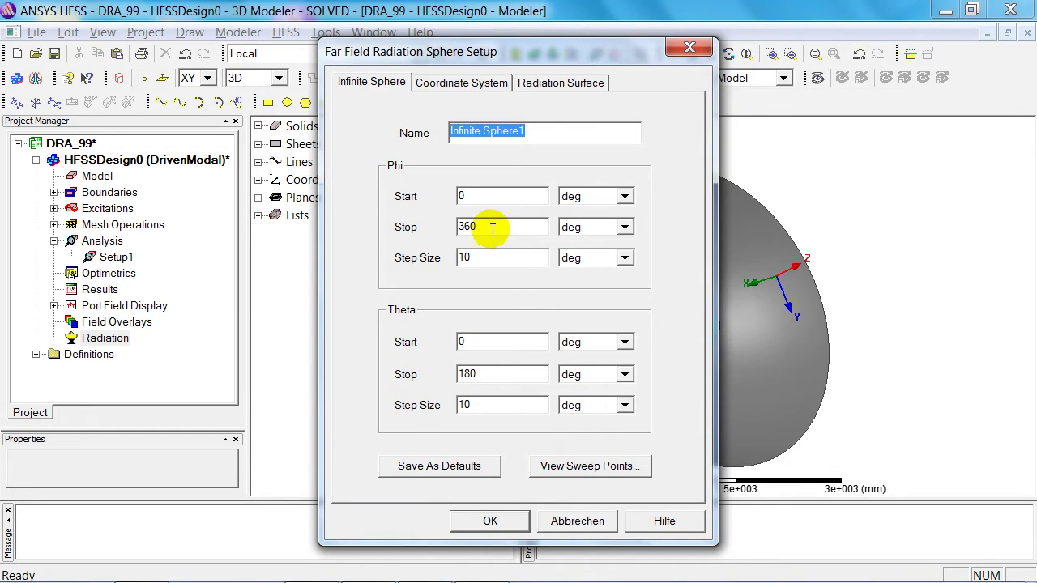
{"action": "left_click_drag", "start_coordinate": [492, 230], "coordinate": [463, 232]}
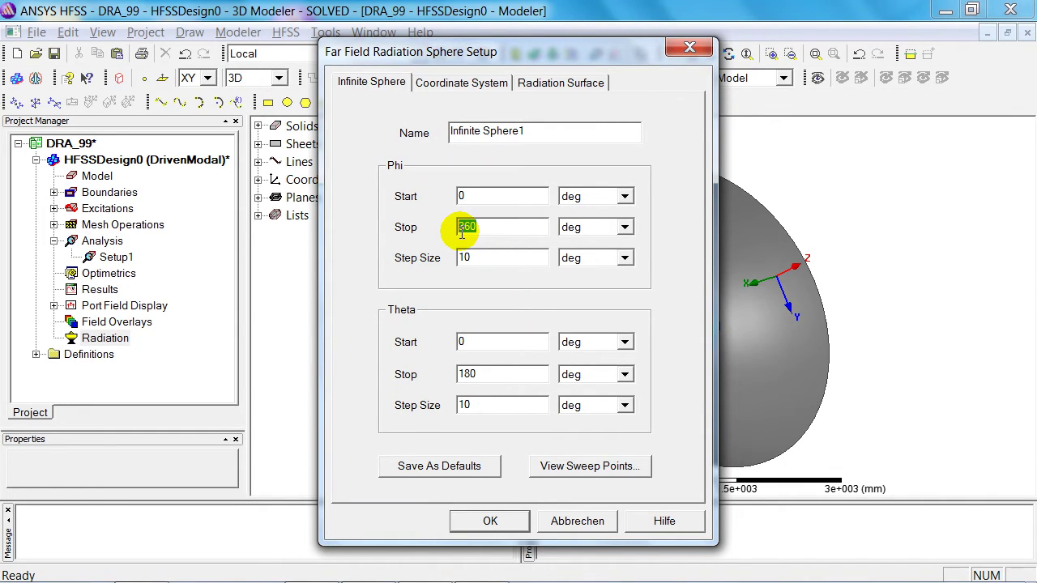
{"action": "type", "text": "0"}
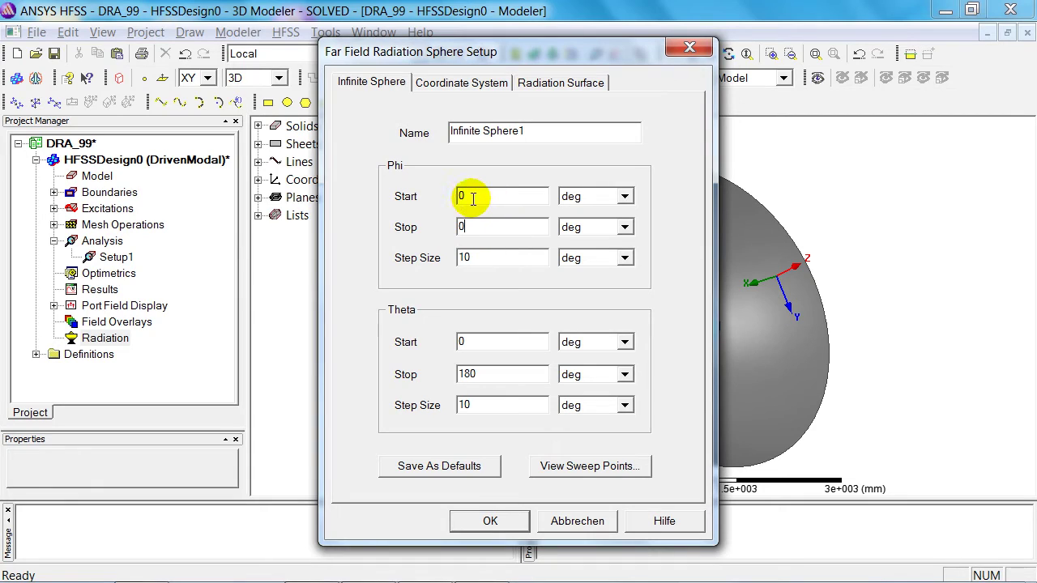
{"action": "left_click", "coordinate": [480, 349]}
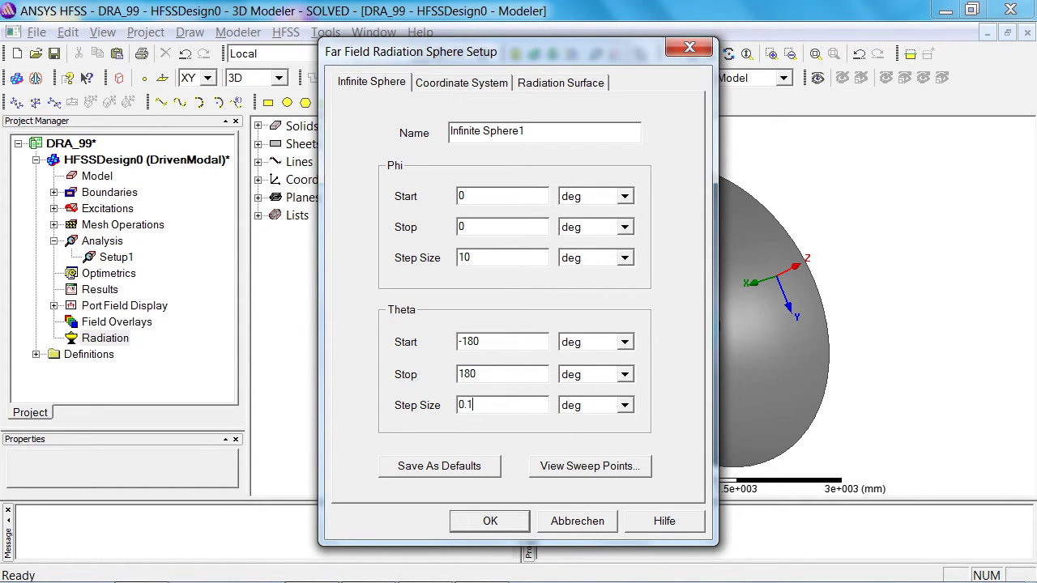
- Make the infinite sphere use the local coordinate system Radiation and accept the far field setup
{"action": "left_click", "coordinate": [454, 90]}
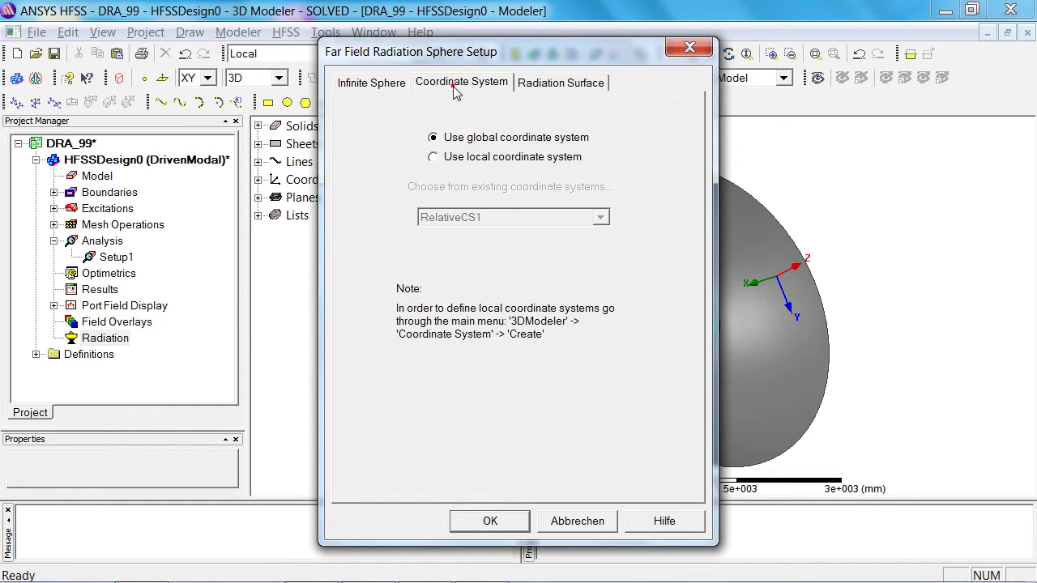
{"action": "left_click", "coordinate": [436, 156]}
{"action": "left_click", "coordinate": [604, 217]}
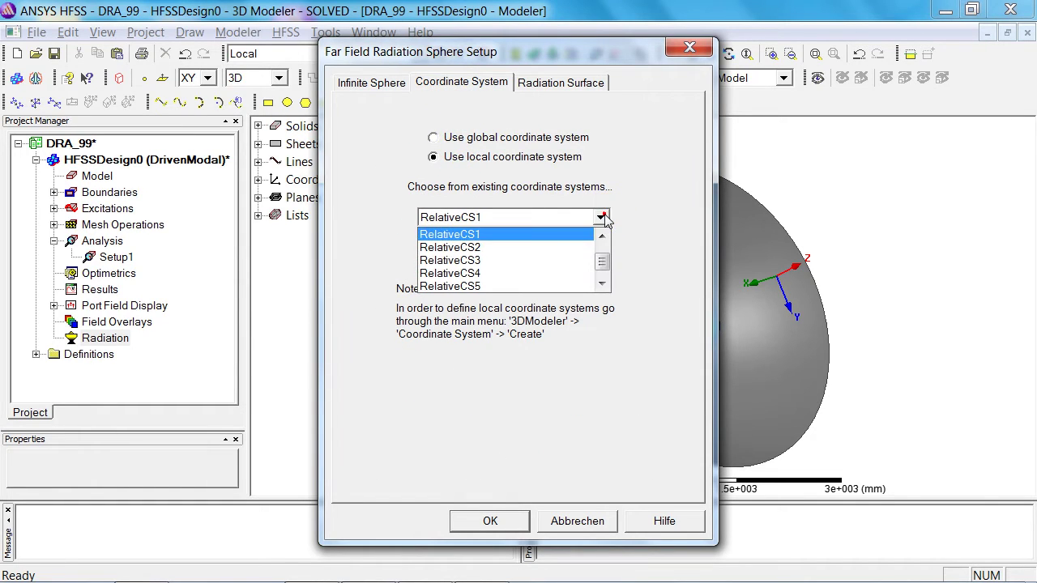
{"action": "scroll", "coordinate": [582, 245], "scroll_direction": "up", "scroll_amount": 1}
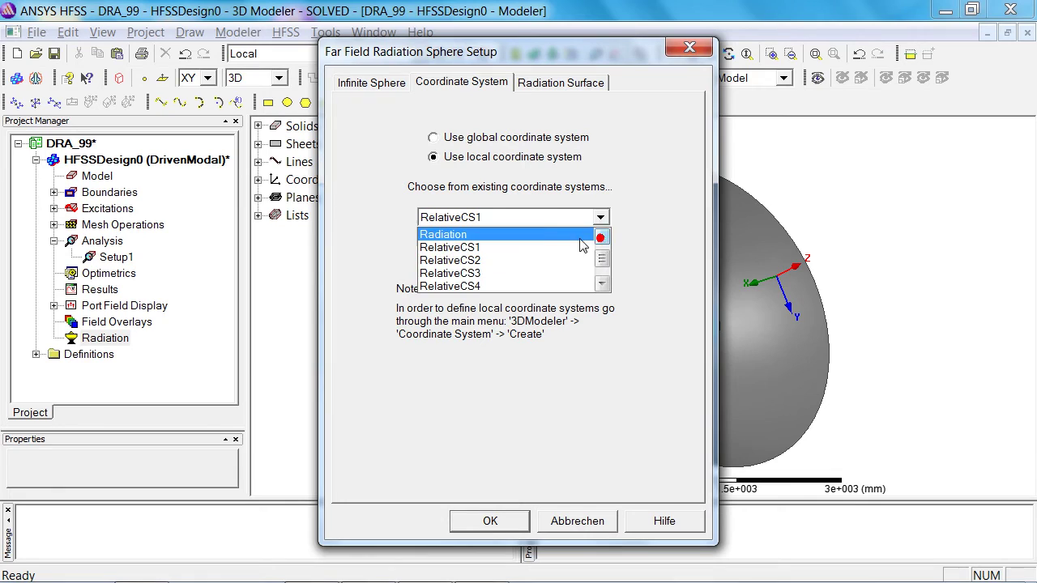
{"action": "left_click", "coordinate": [493, 234]}
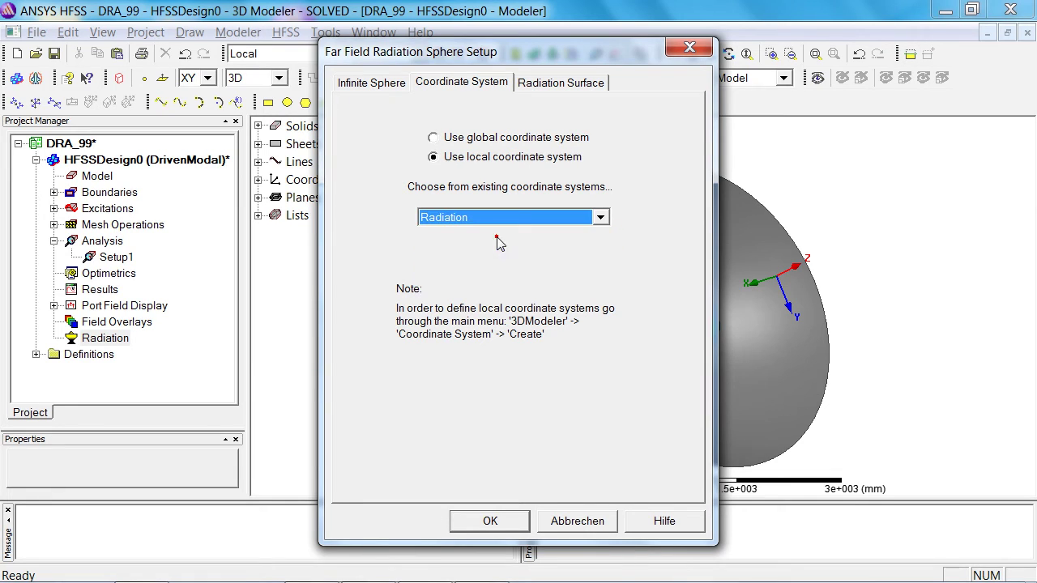
{"action": "left_click", "coordinate": [490, 523]}
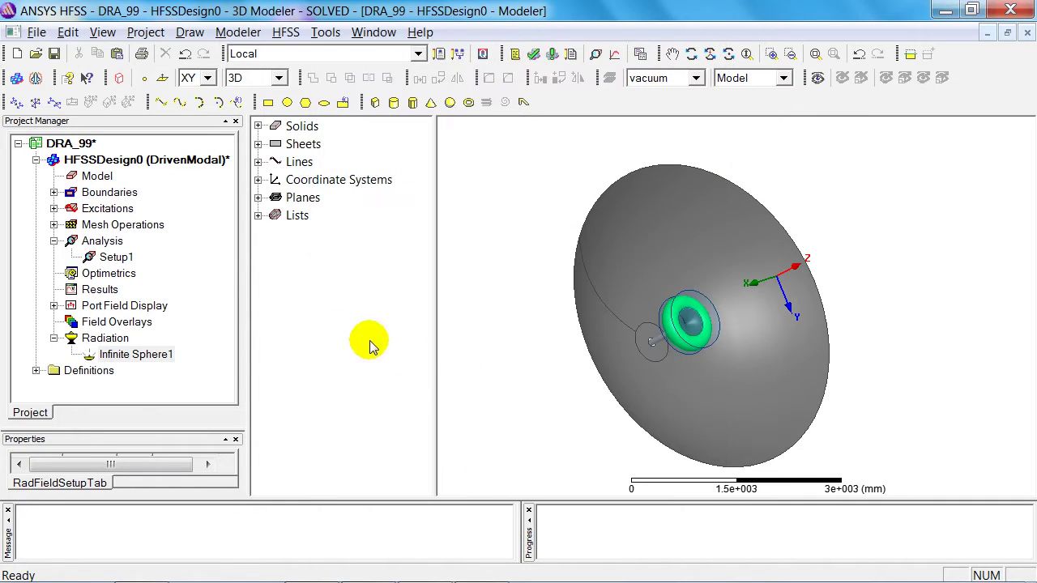
- Create a rectangular far fields plot of RealizedGainLHCP and RealizedGainRHCP in dB over theta for Infinite Sphere1
{"action": "right_click", "coordinate": [106, 296]}
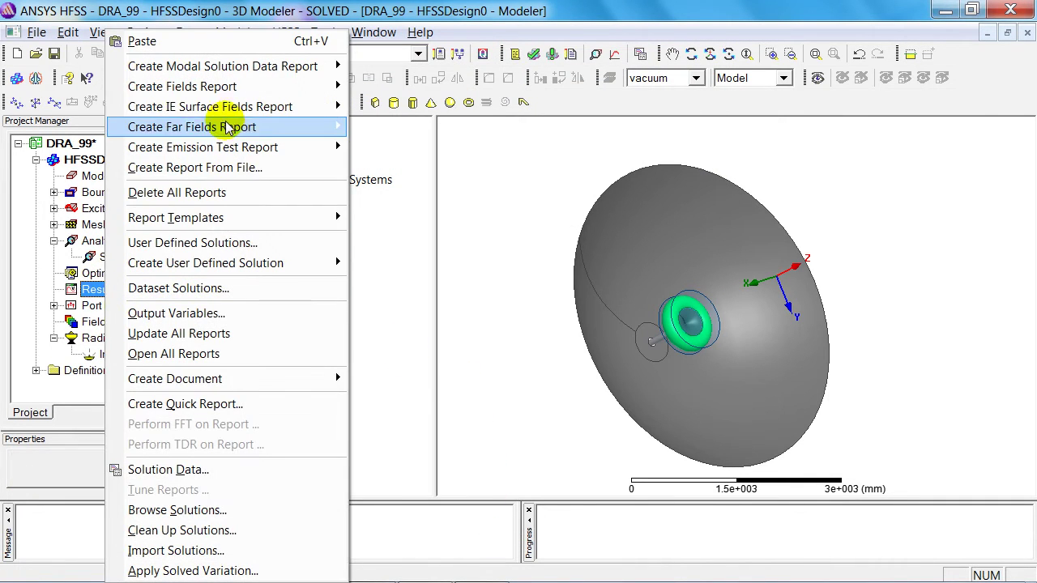
{"action": "mouse_move", "coordinate": [231, 91]}
{"action": "mouse_move", "coordinate": [247, 126]}
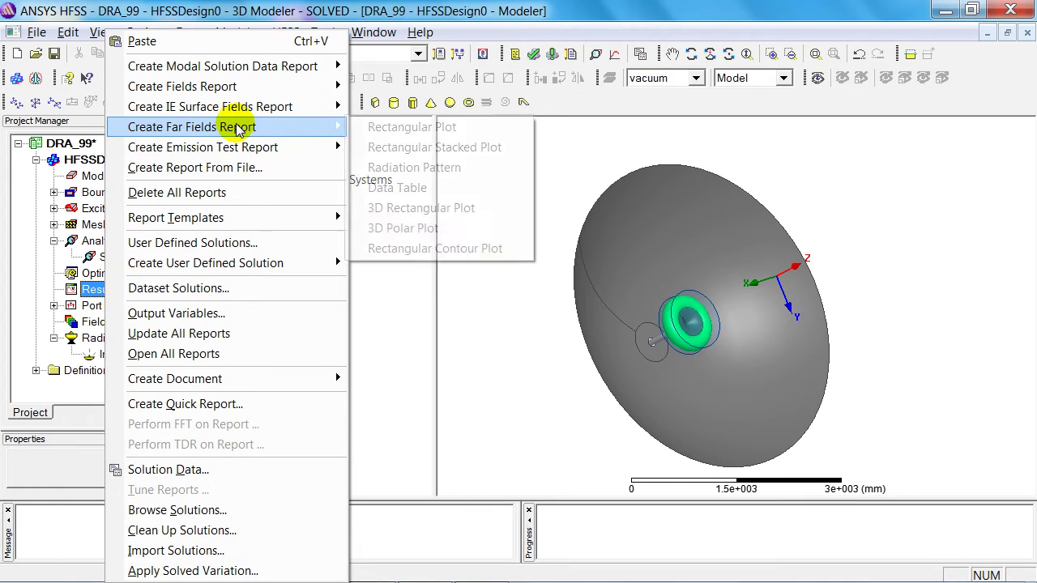
{"action": "left_click", "coordinate": [381, 127]}
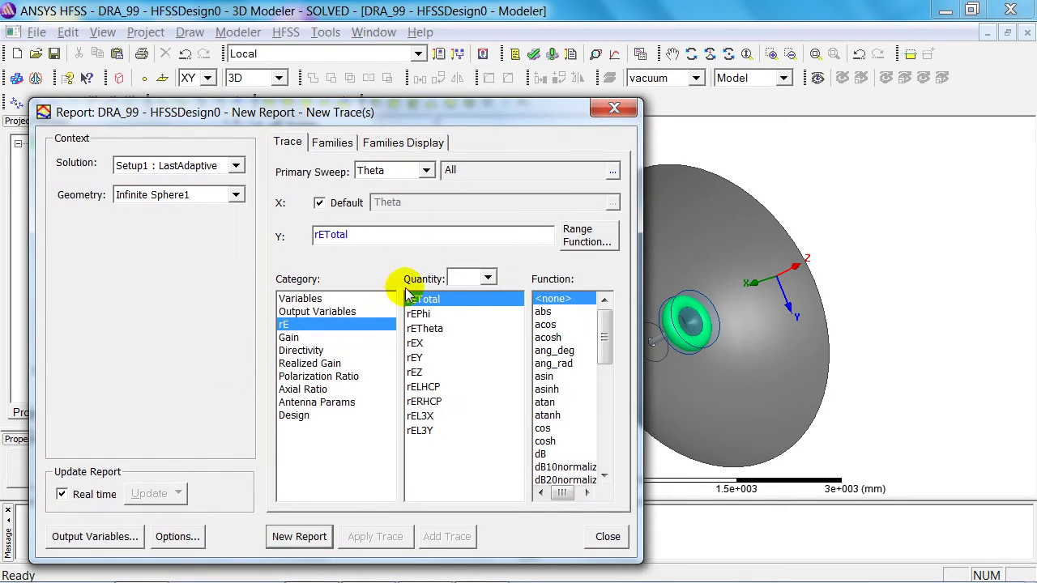
{"action": "left_click", "coordinate": [314, 366]}
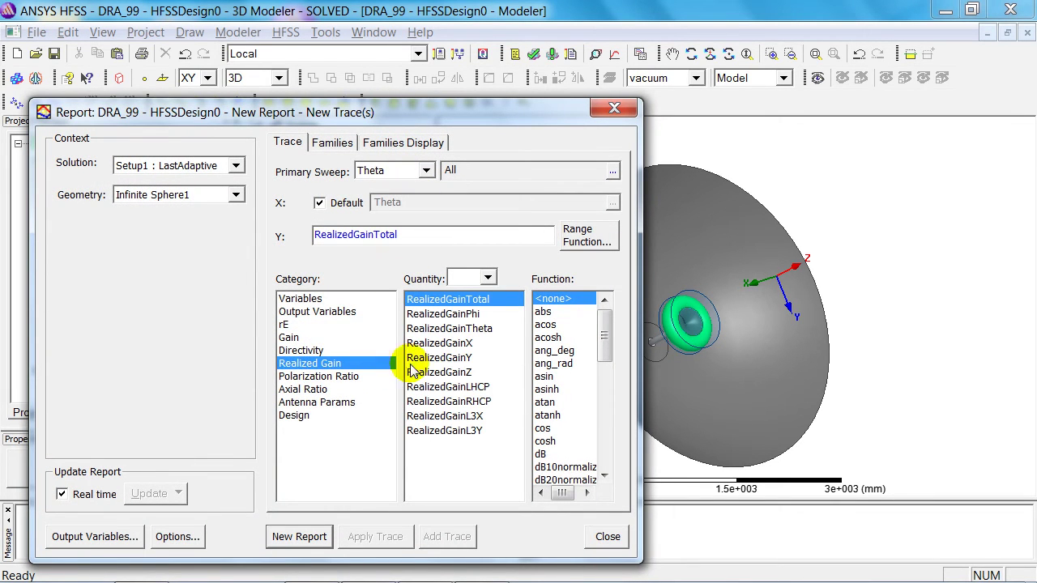
{"action": "left_click", "coordinate": [470, 388]}
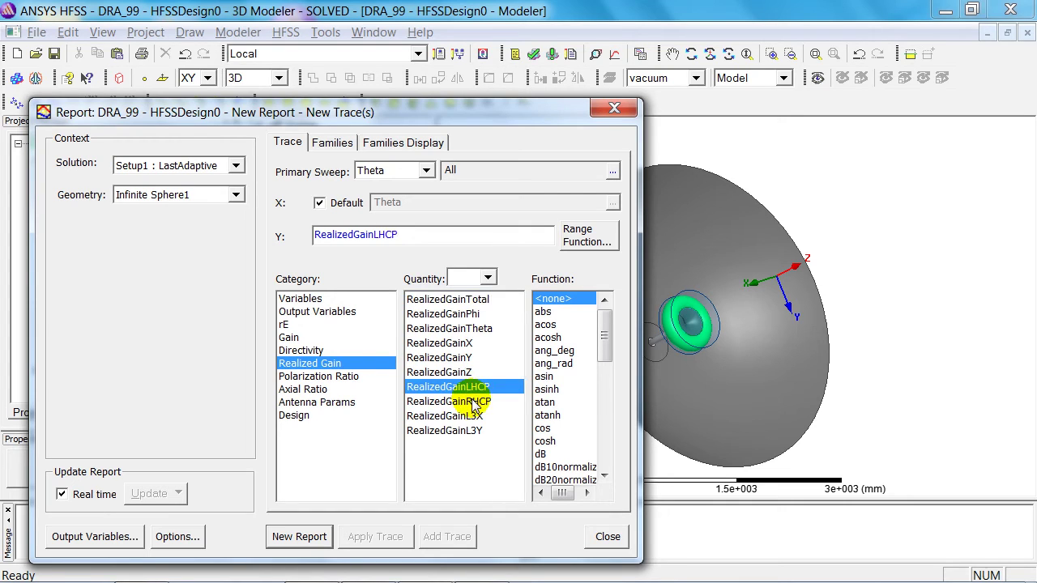
{"action": "left_click", "coordinate": [474, 403], "text": "ctrl"}
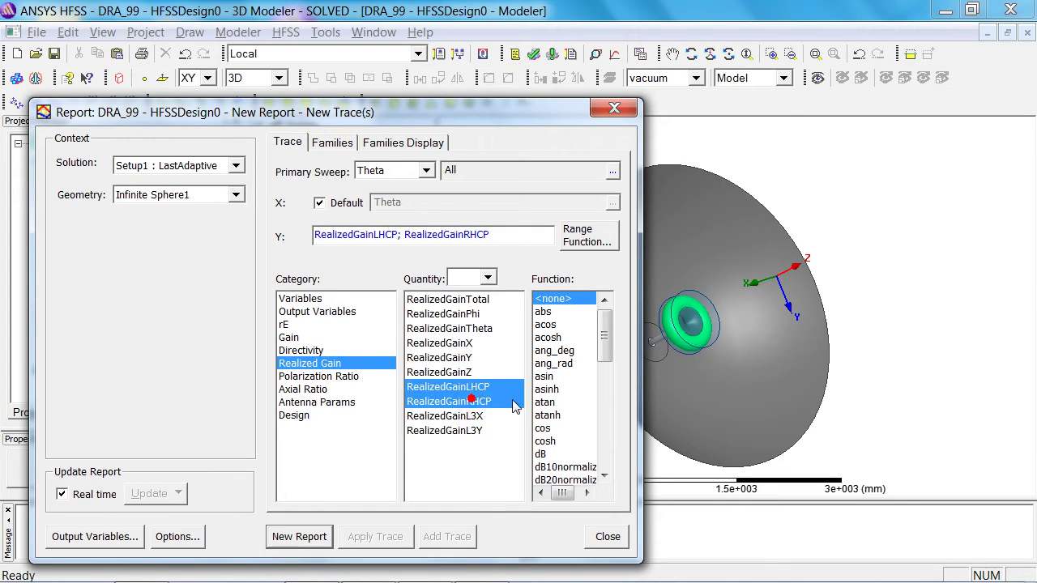
{"action": "left_click", "coordinate": [542, 455]}
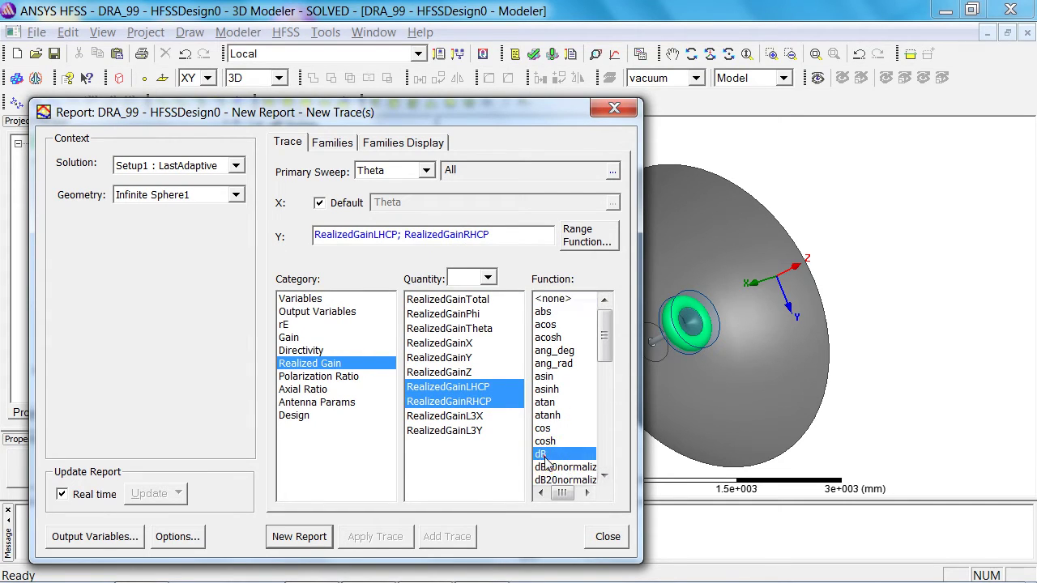
{"action": "left_click", "coordinate": [315, 537]}
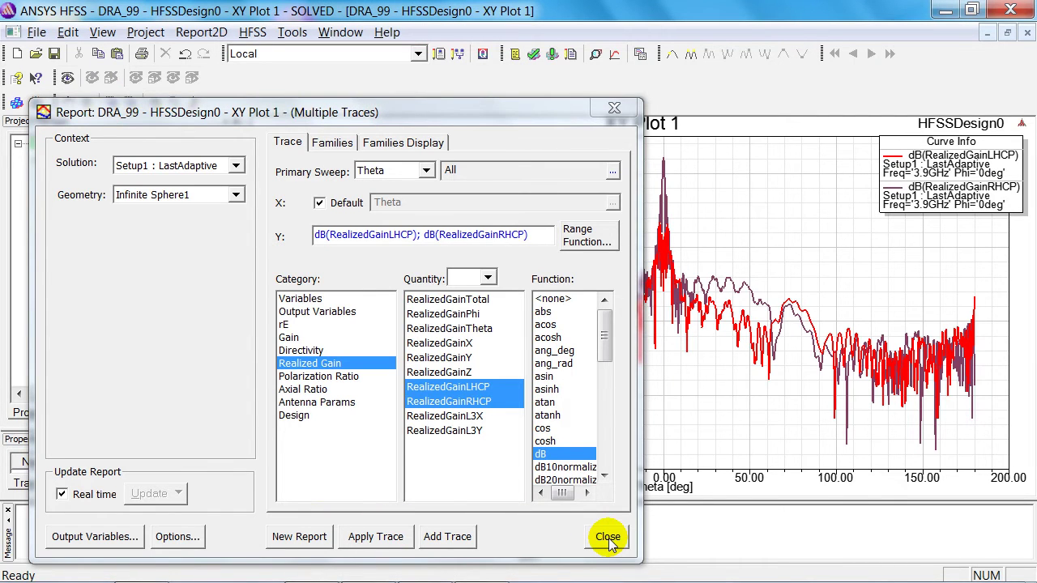
{"action": "left_click", "coordinate": [608, 538]}
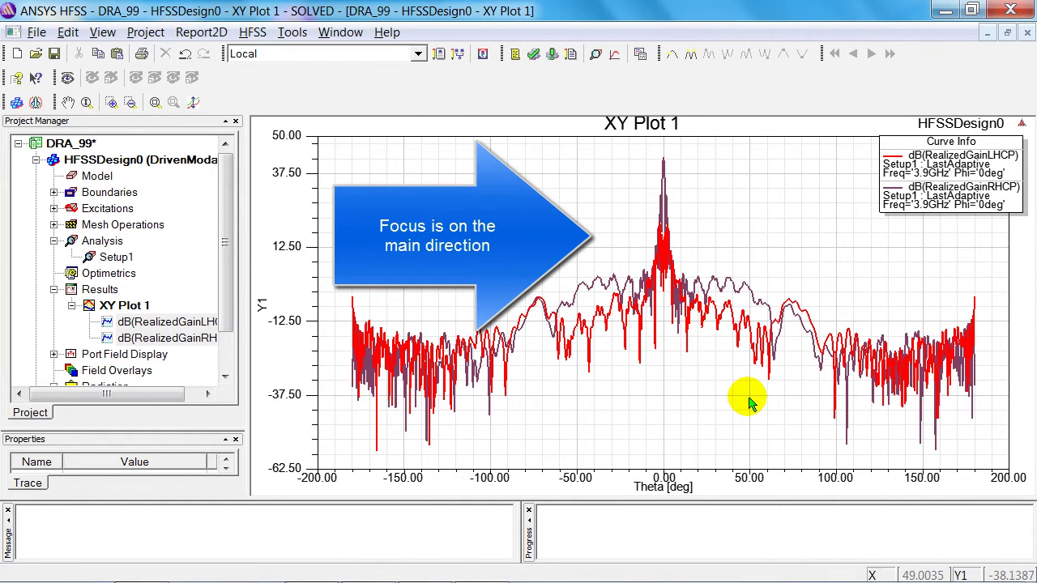
- Scale the plot's theta axis to a minimum of -10 and a maximum of 10 deg
{"action": "left_click", "coordinate": [655, 483]}
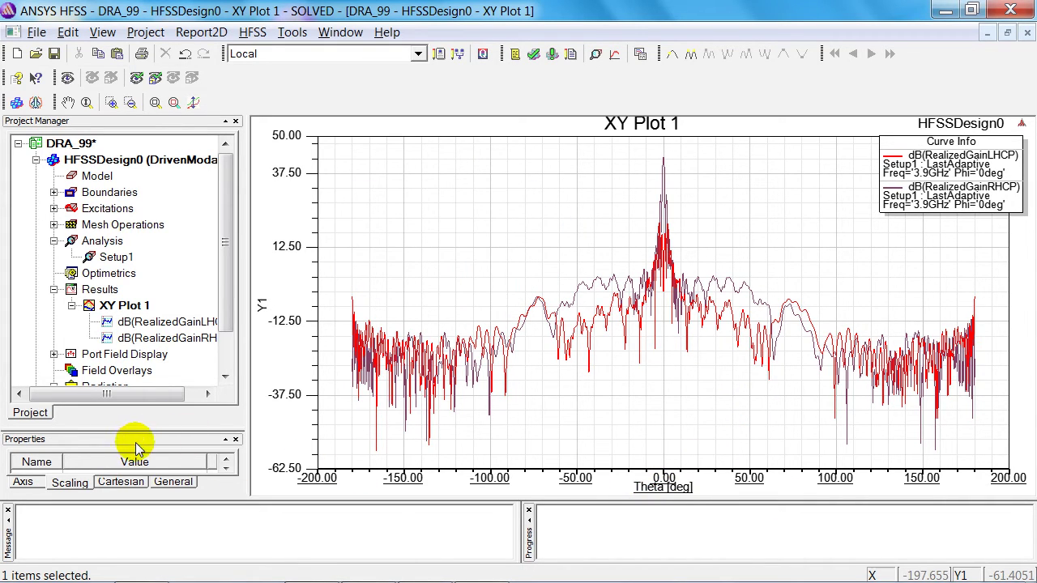
{"action": "left_click_drag", "start_coordinate": [138, 430], "coordinate": [135, 240]}
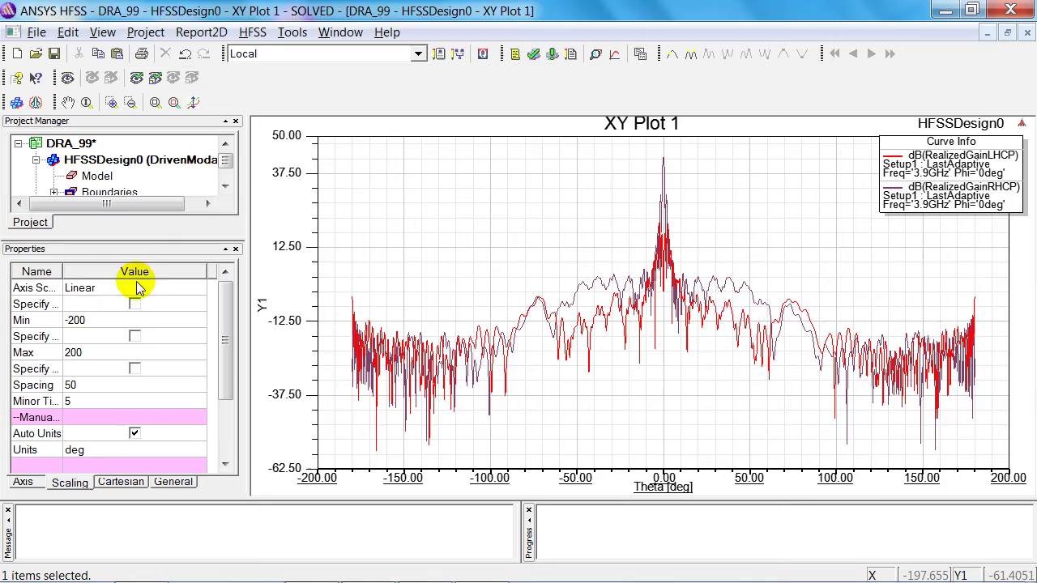
{"action": "left_click", "coordinate": [94, 321]}
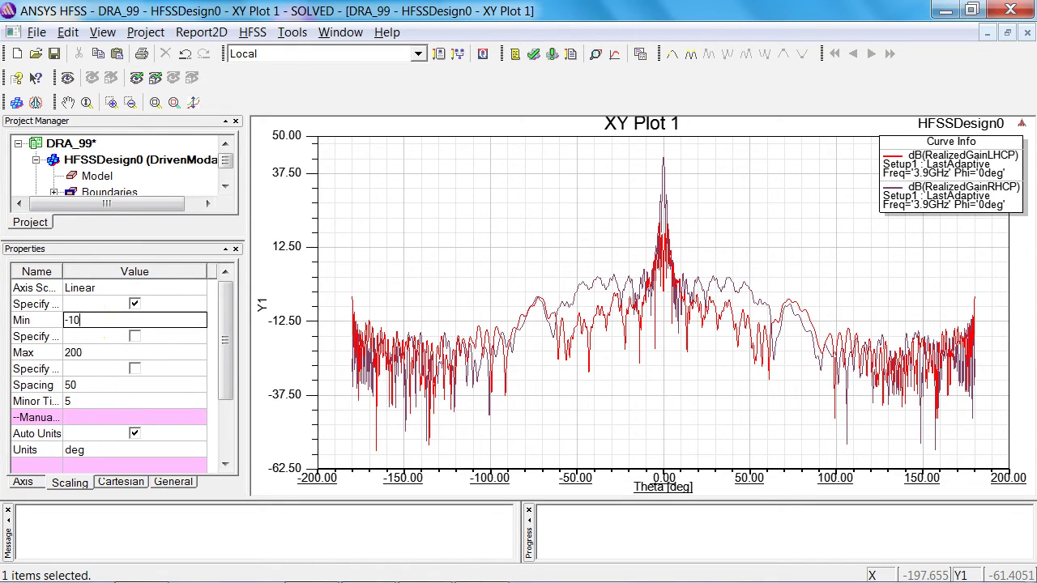
{"action": "left_click", "coordinate": [135, 336]}
{"action": "left_click", "coordinate": [112, 354]}
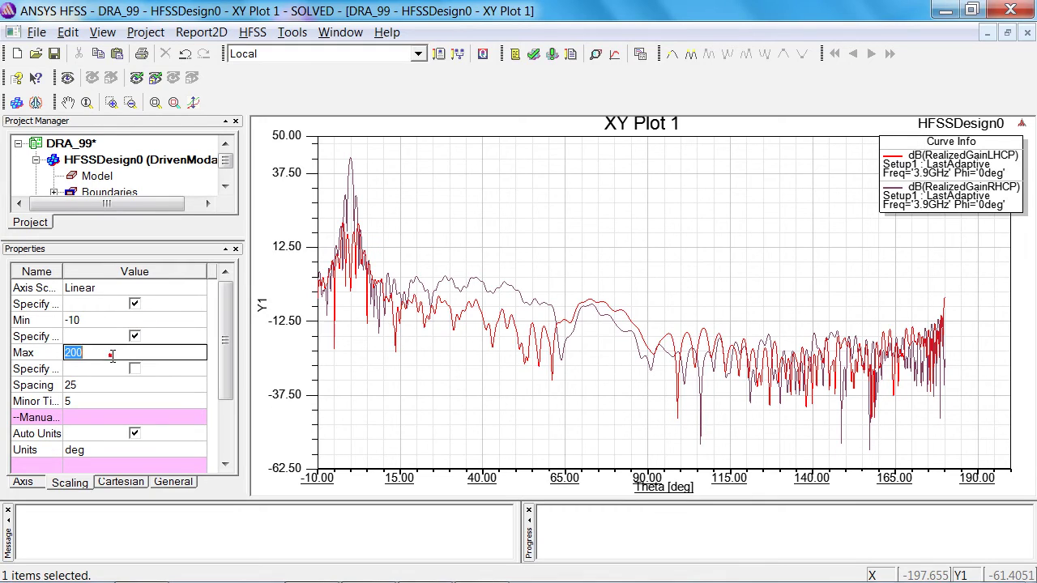
{"action": "left_click", "coordinate": [364, 370]}
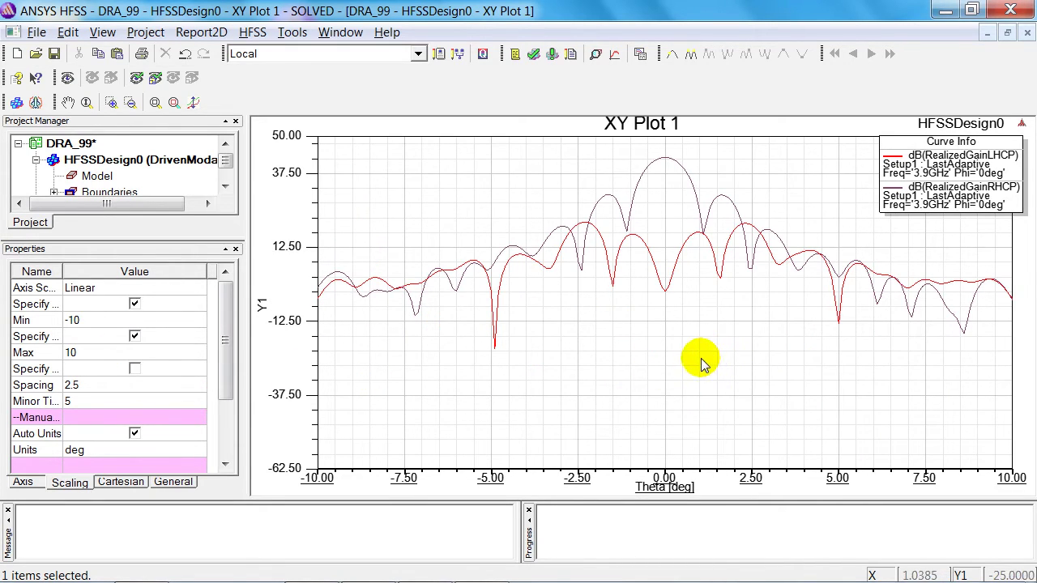
- Highlight the RHCP realized gain curve to examine its main lobe, and clear the selection
{"action": "left_click", "coordinate": [692, 190]}
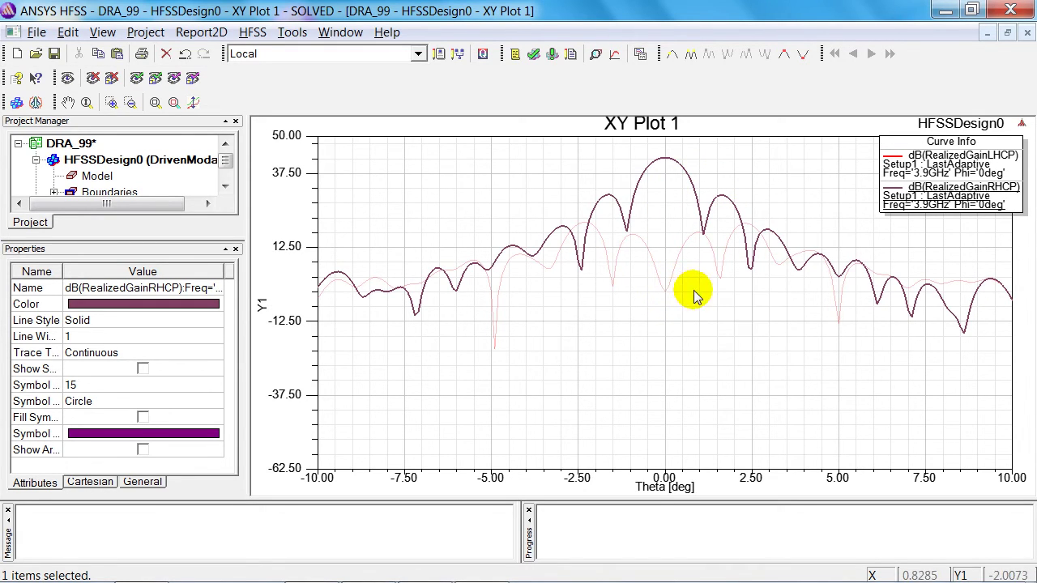
{"action": "left_click", "coordinate": [801, 339]}
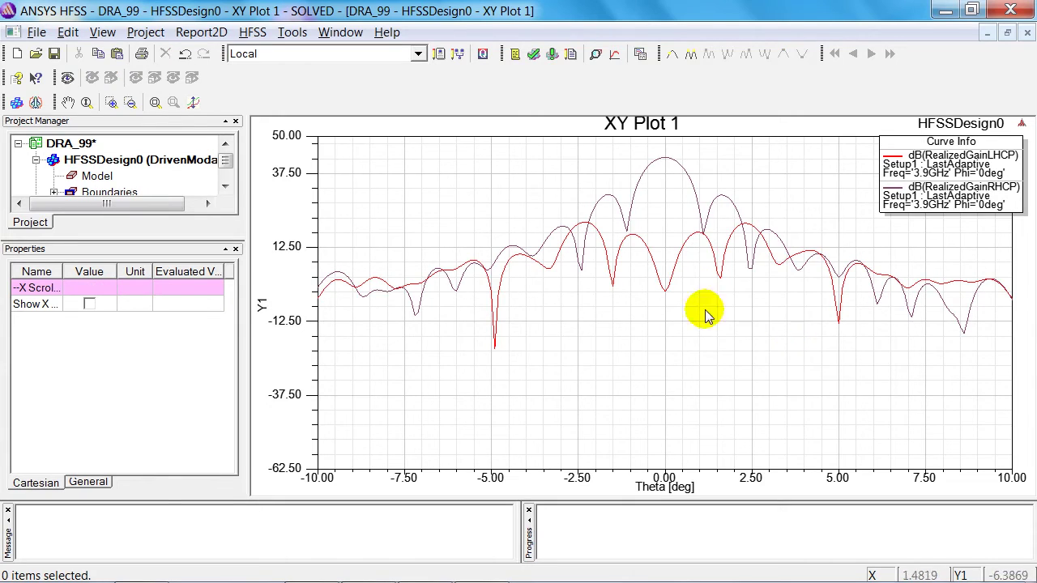
- Add an X marker at the first null on the negative-theta side of the main lobe, about -1.11 deg
{"action": "right_click", "coordinate": [688, 329]}
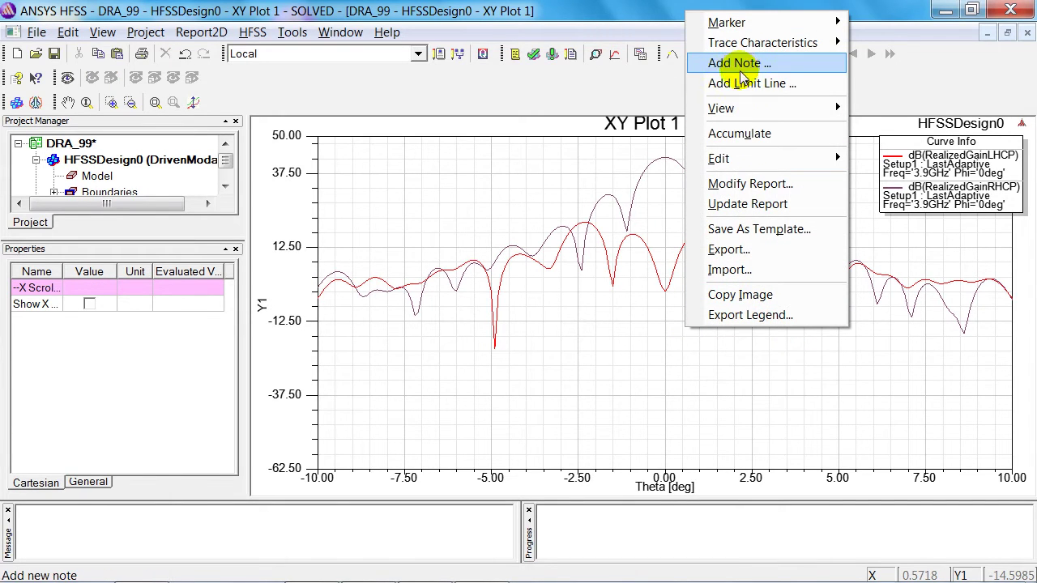
{"action": "mouse_move", "coordinate": [767, 43]}
{"action": "mouse_move", "coordinate": [833, 24]}
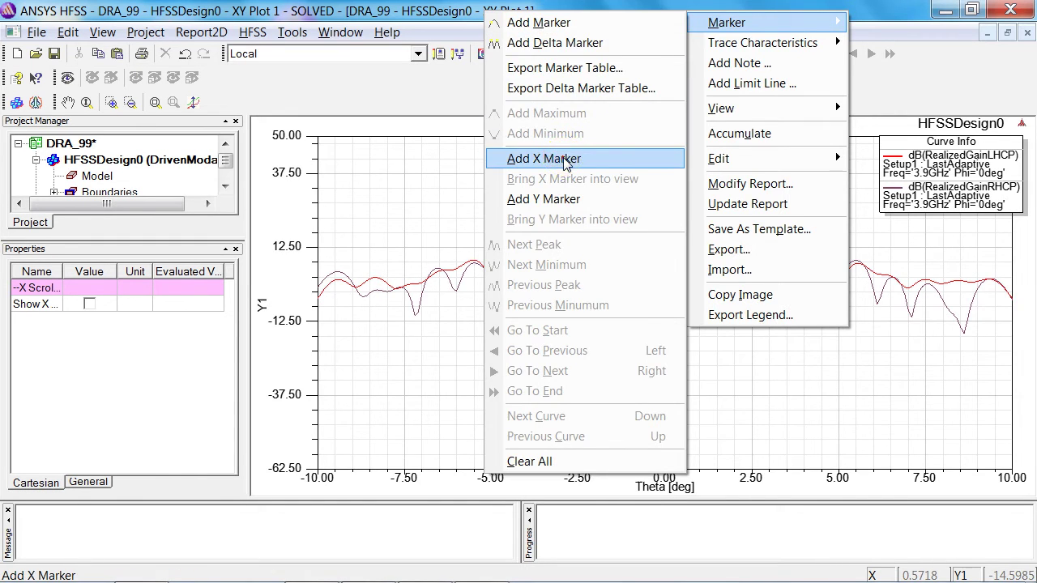
{"action": "left_click", "coordinate": [521, 159]}
{"action": "left_click_drag", "start_coordinate": [316, 486], "coordinate": [608, 468]}
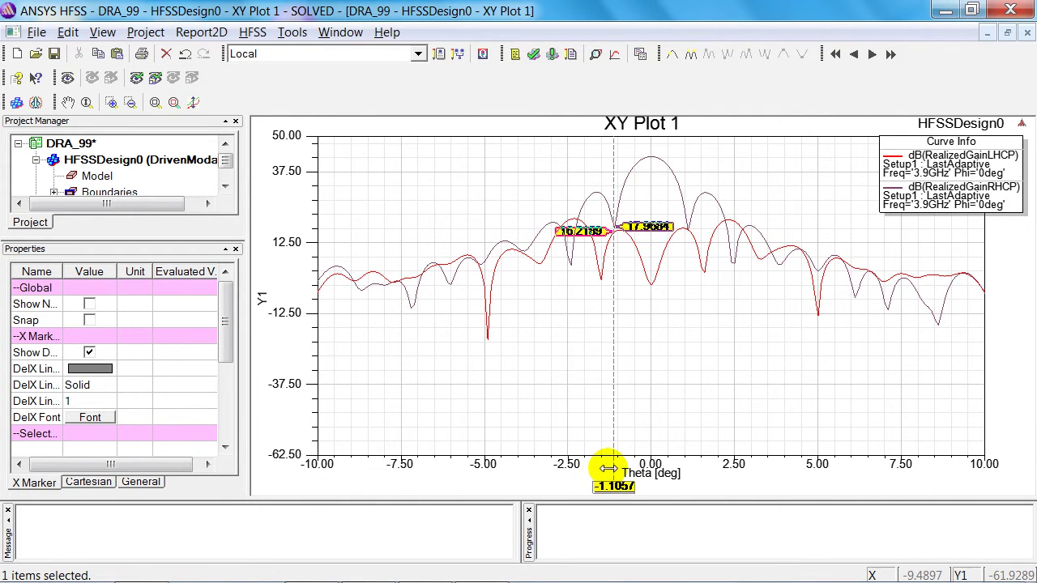
- Add a second X marker at the first null on the positive-theta side of the main lobe, about 1.13 deg
{"action": "right_click", "coordinate": [652, 382]}
{"action": "mouse_move", "coordinate": [689, 77]}
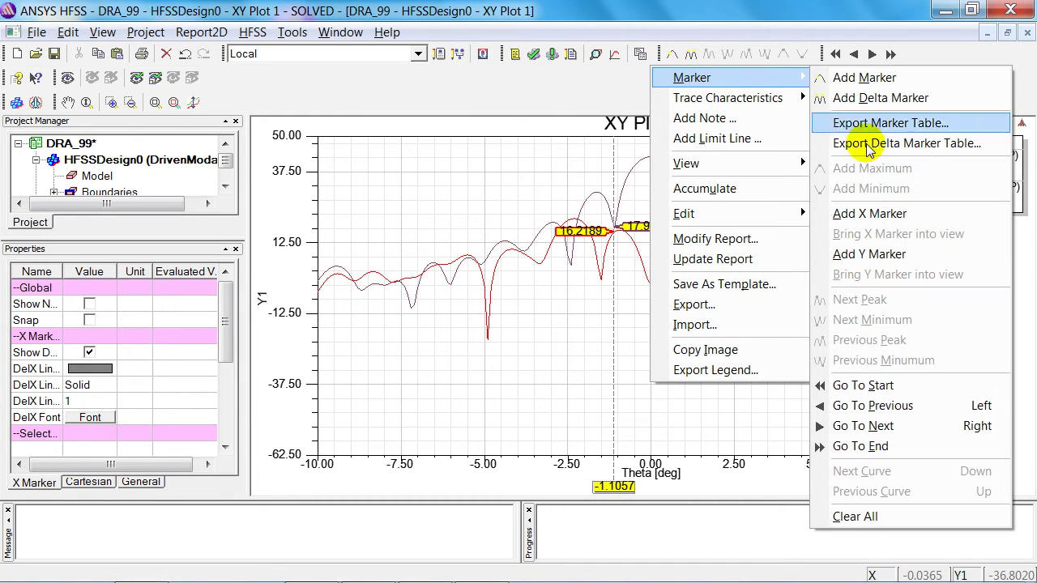
{"action": "left_click", "coordinate": [890, 213]}
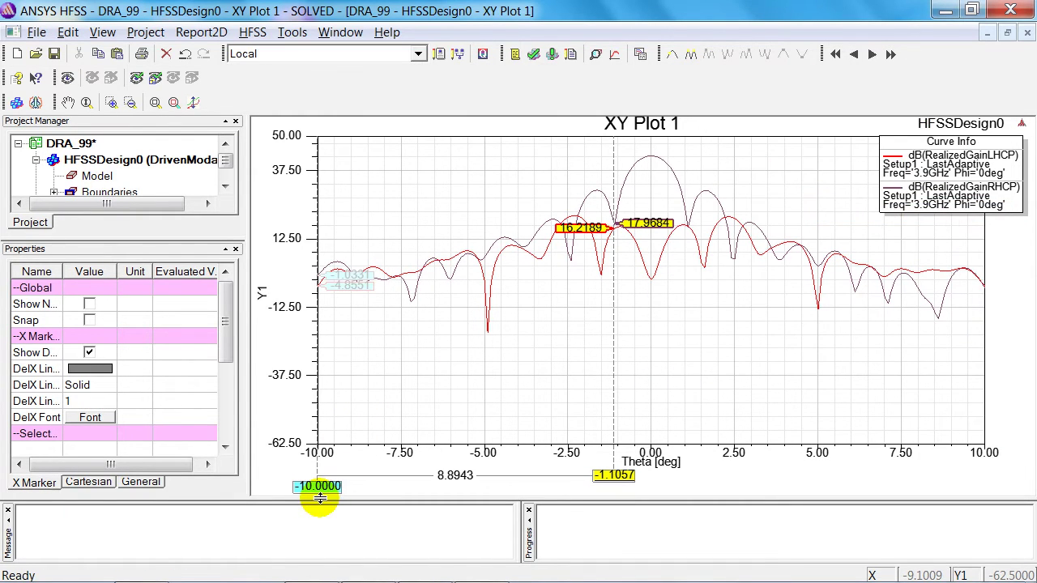
{"action": "mouse_move", "coordinate": [316, 486]}
{"action": "left_mouse_down"}
{"action": "mouse_move", "coordinate": [639, 470]}
{"action": "mouse_move", "coordinate": [688, 456]}
{"action": "left_mouse_up"}
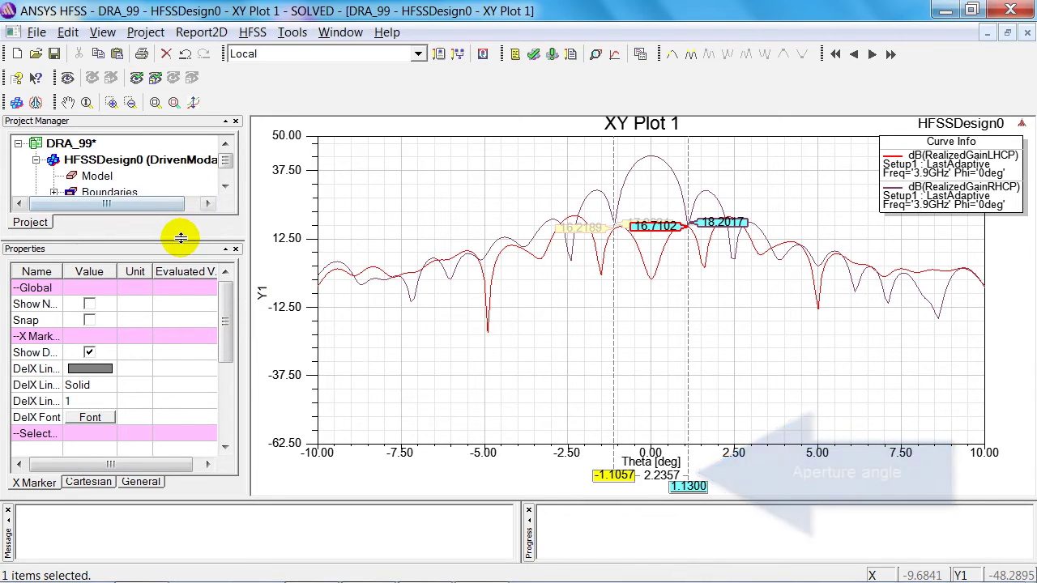
{"action": "left_click_drag", "start_coordinate": [185, 244], "coordinate": [181, 392]}
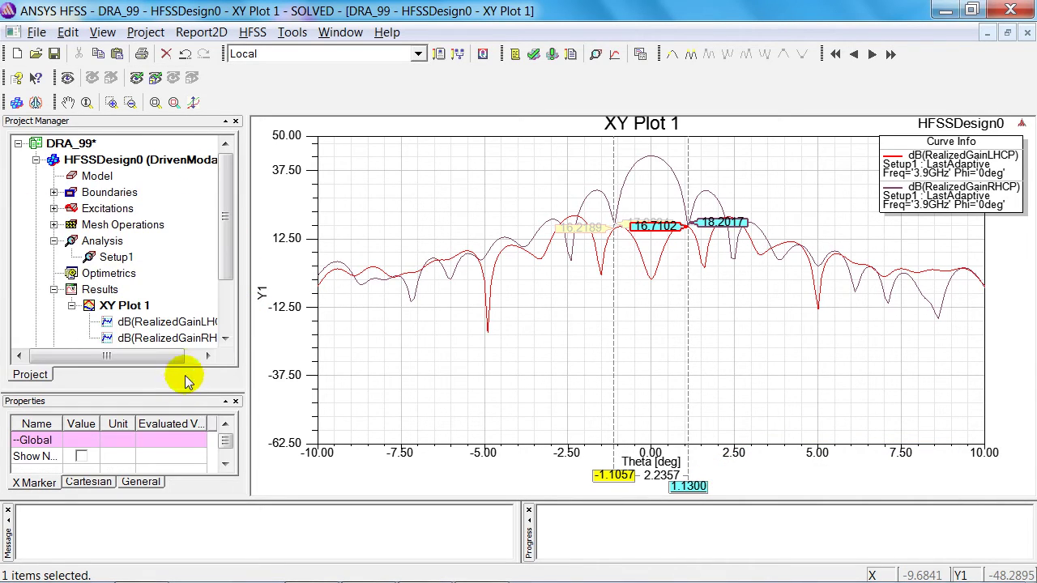
- Insert a far-field infinite sphere setup spanning phi 0 to 360 deg and theta 0 to 180 deg, both with a 1 deg step size
{"action": "left_click", "coordinate": [225, 275]}
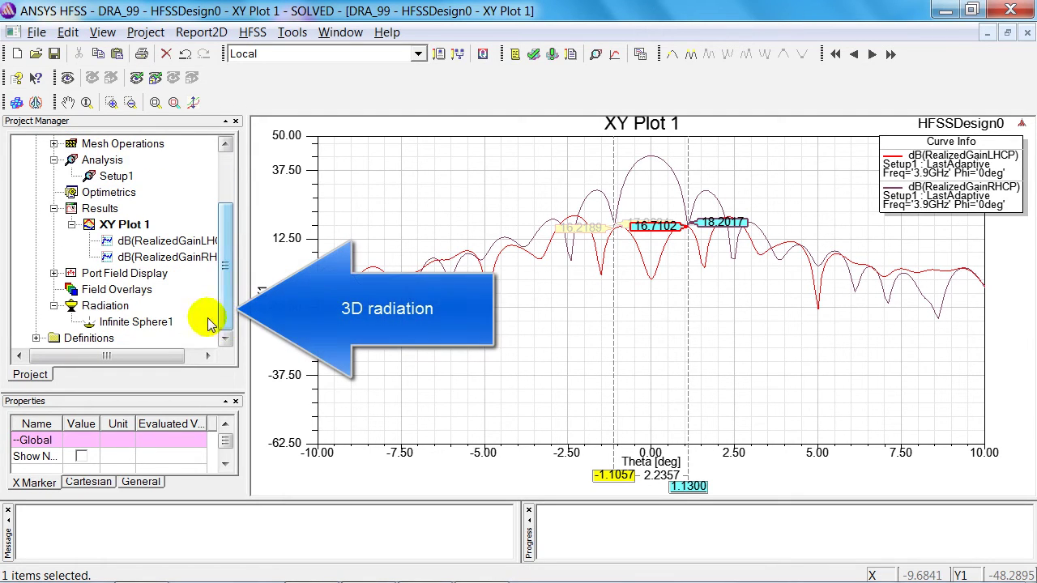
{"action": "right_click", "coordinate": [92, 308]}
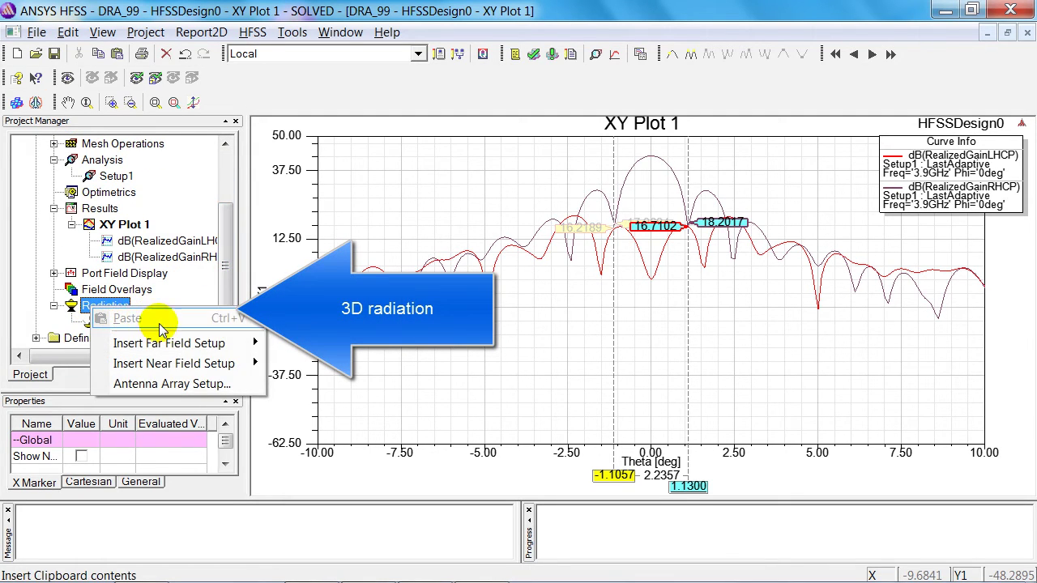
{"action": "mouse_move", "coordinate": [195, 347]}
{"action": "left_click", "coordinate": [296, 343]}
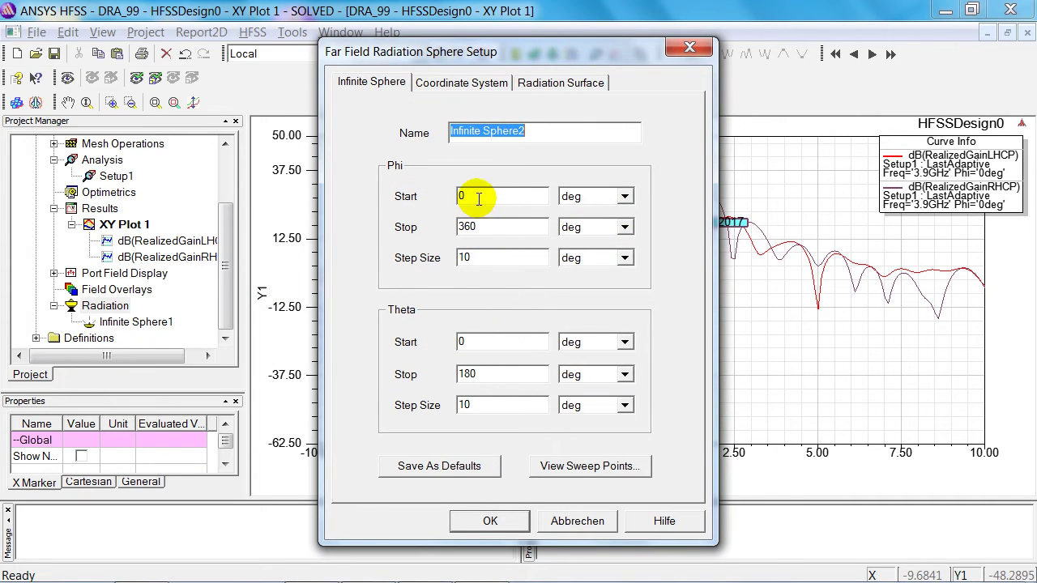
{"action": "double_click", "coordinate": [496, 258]}
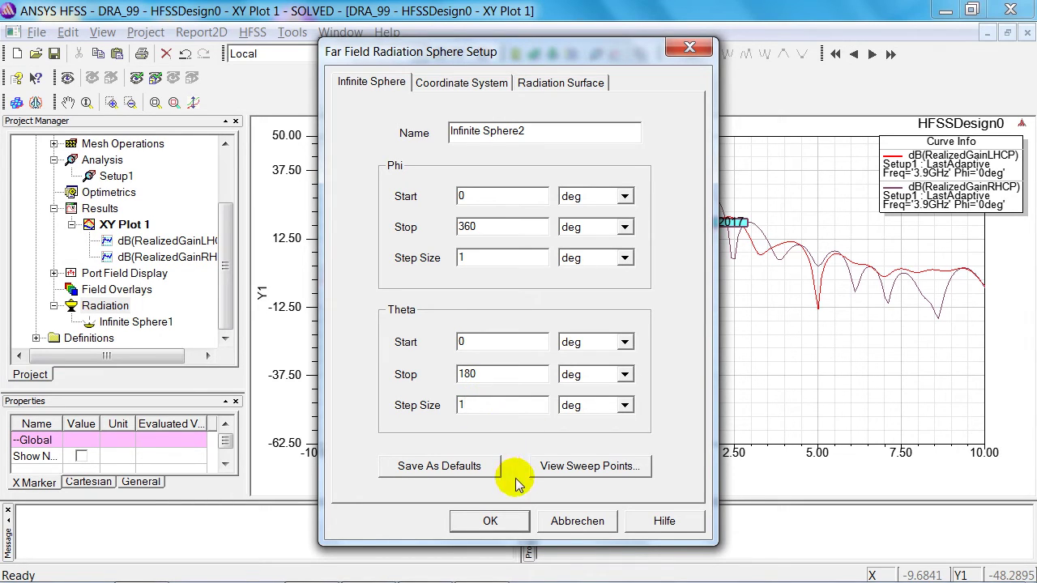
- Reference the new infinite sphere to the local coordinate system Radiation and accept the setup
{"action": "left_click", "coordinate": [455, 84]}
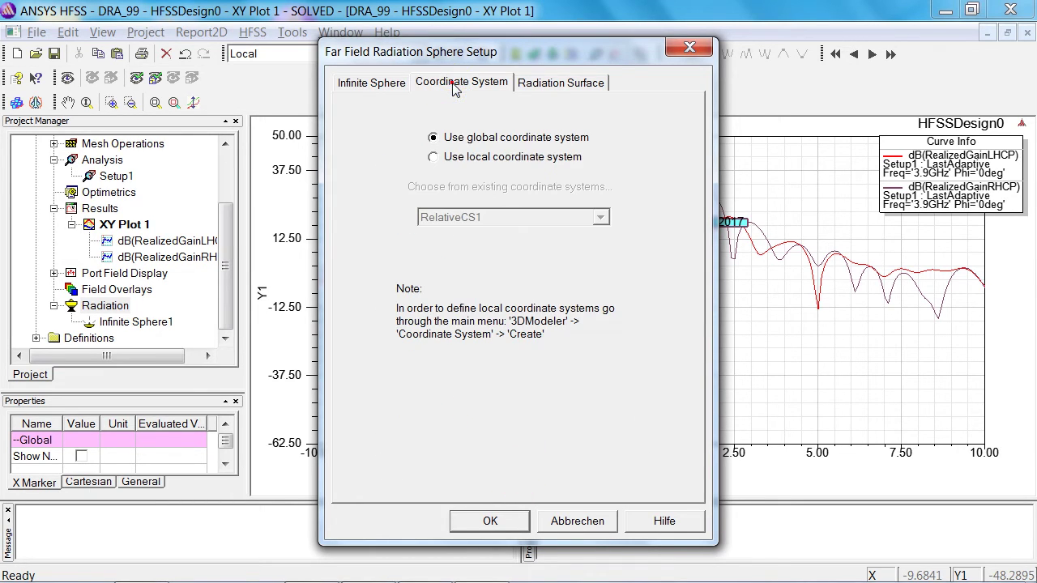
{"action": "left_click", "coordinate": [458, 157]}
{"action": "left_click", "coordinate": [601, 218]}
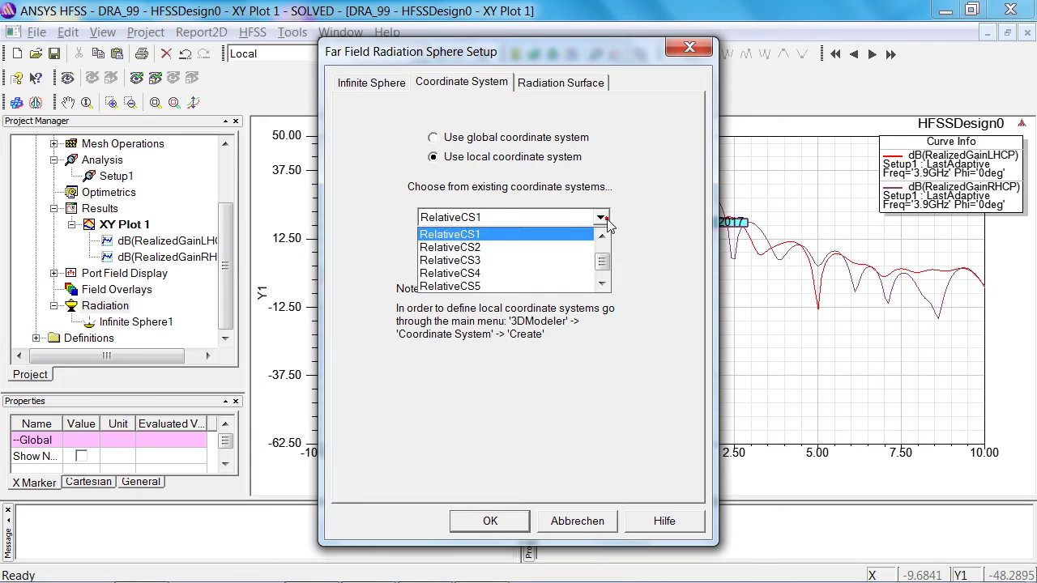
{"action": "scroll", "coordinate": [476, 246], "scroll_direction": "up", "scroll_amount": 2}
{"action": "left_click", "coordinate": [466, 243]}
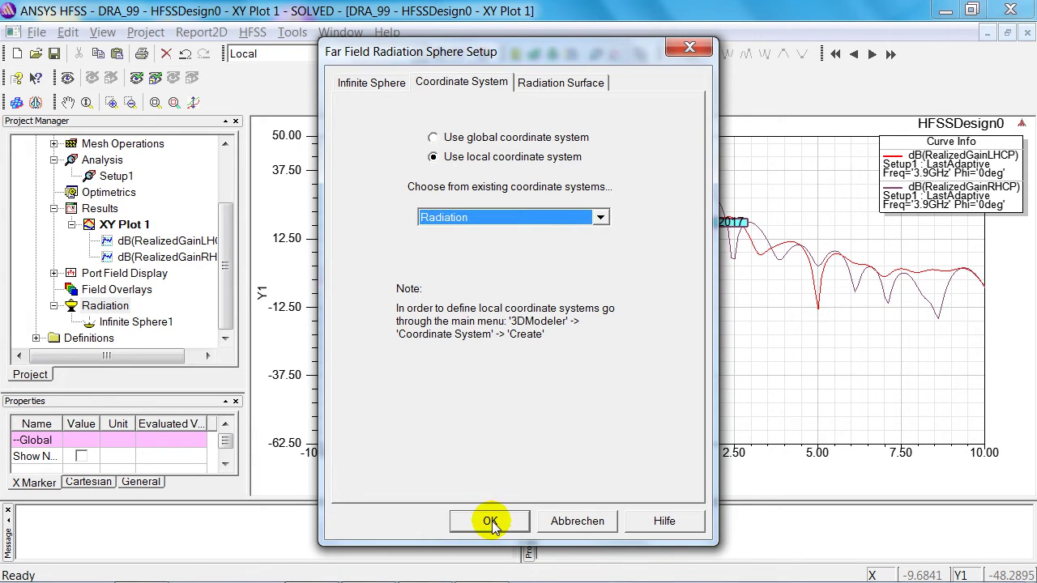
{"action": "left_click", "coordinate": [491, 522]}
- Start a far-fields 3D polar plot report with realized gain RHCP in dB as its magnitude
{"action": "right_click", "coordinate": [100, 213]}
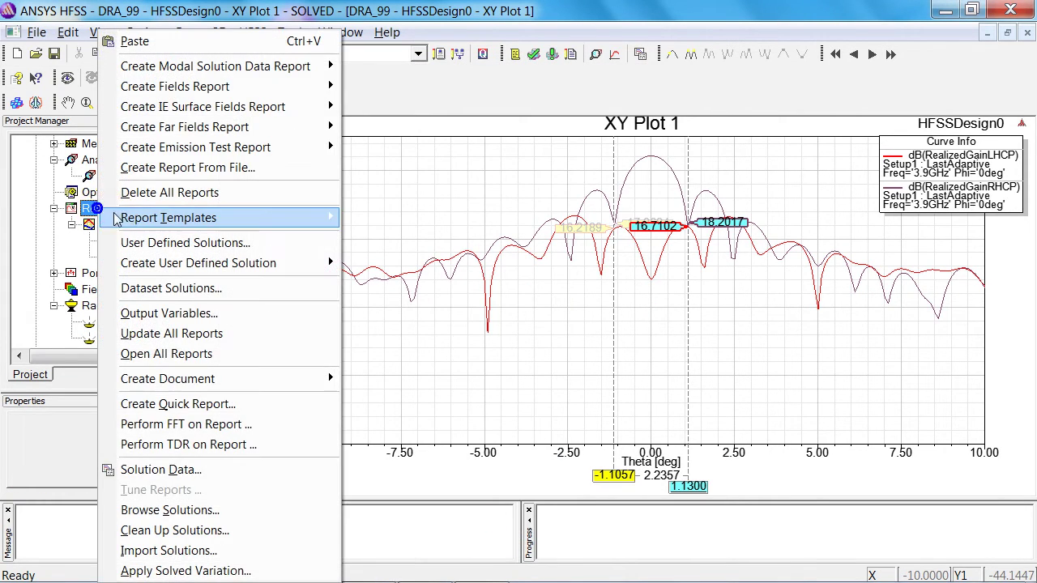
{"action": "mouse_move", "coordinate": [283, 128]}
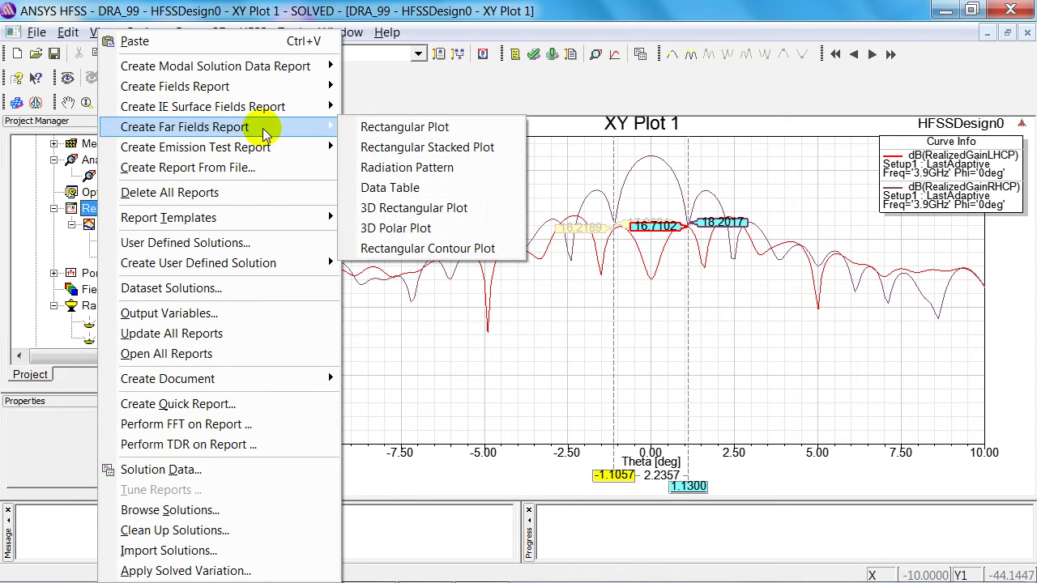
{"action": "left_click", "coordinate": [427, 230]}
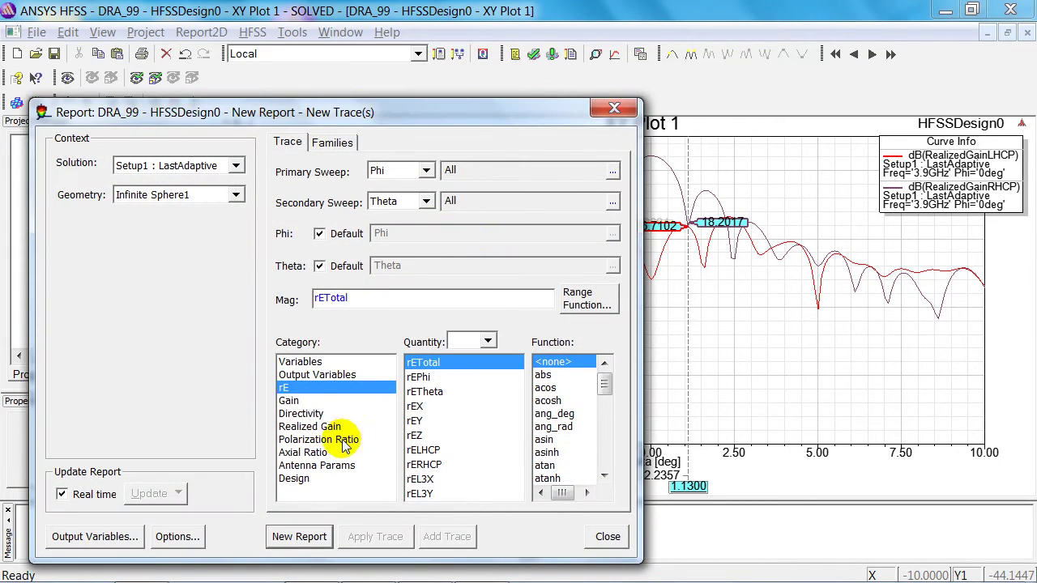
{"action": "left_click", "coordinate": [319, 428]}
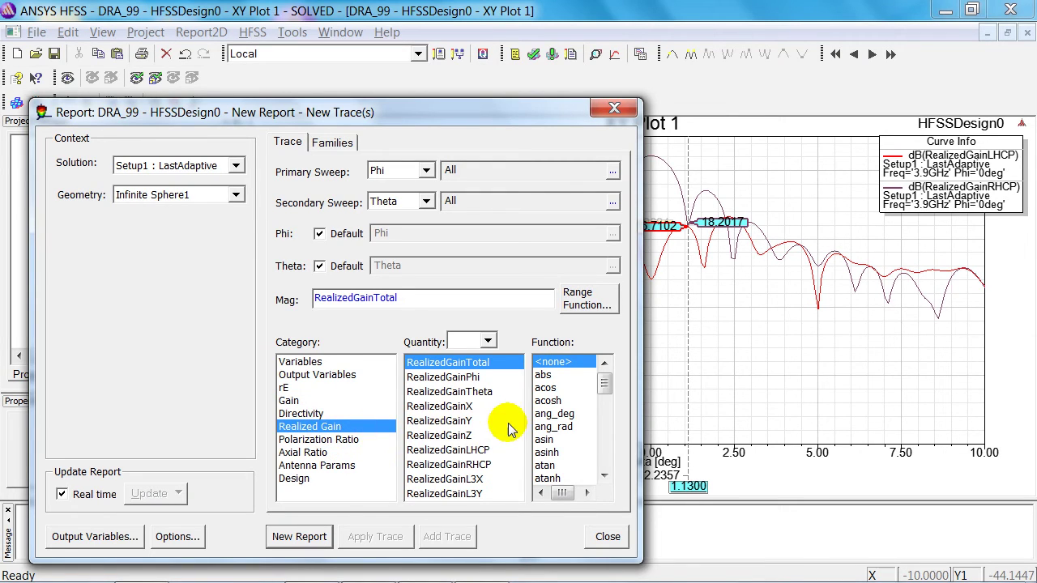
{"action": "left_click", "coordinate": [476, 465]}
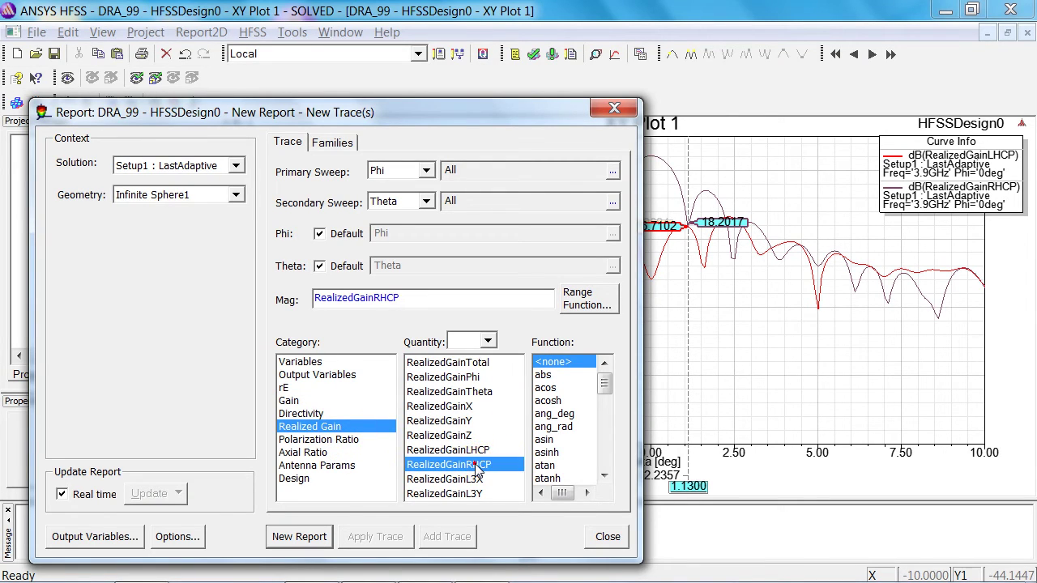
{"action": "left_click", "coordinate": [603, 478]}
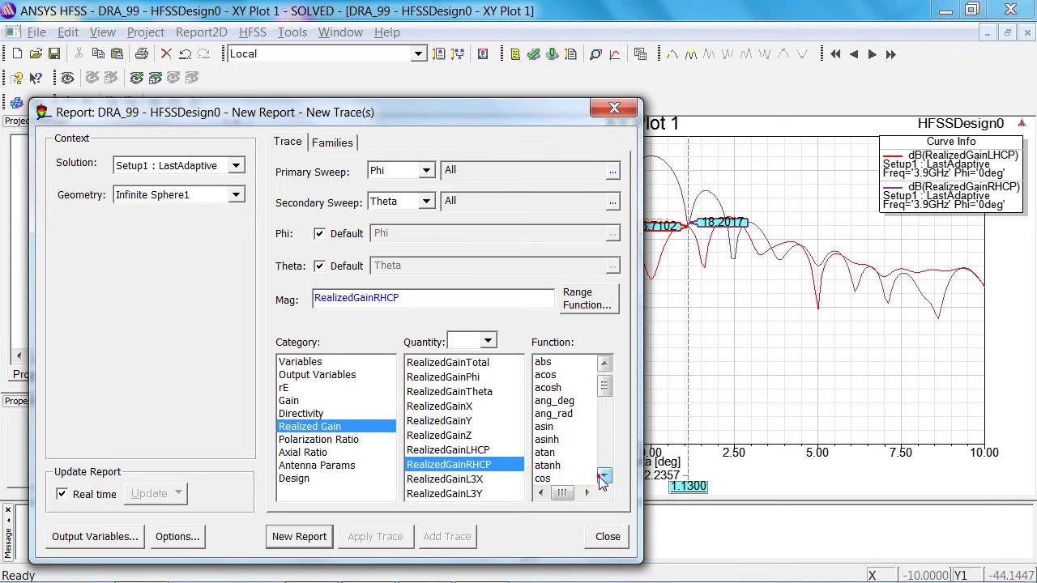
{"action": "left_click", "coordinate": [603, 478]}
{"action": "left_click", "coordinate": [604, 478]}
{"action": "left_click", "coordinate": [604, 478]}
{"action": "left_click", "coordinate": [603, 478]}
{"action": "left_click", "coordinate": [541, 466]}
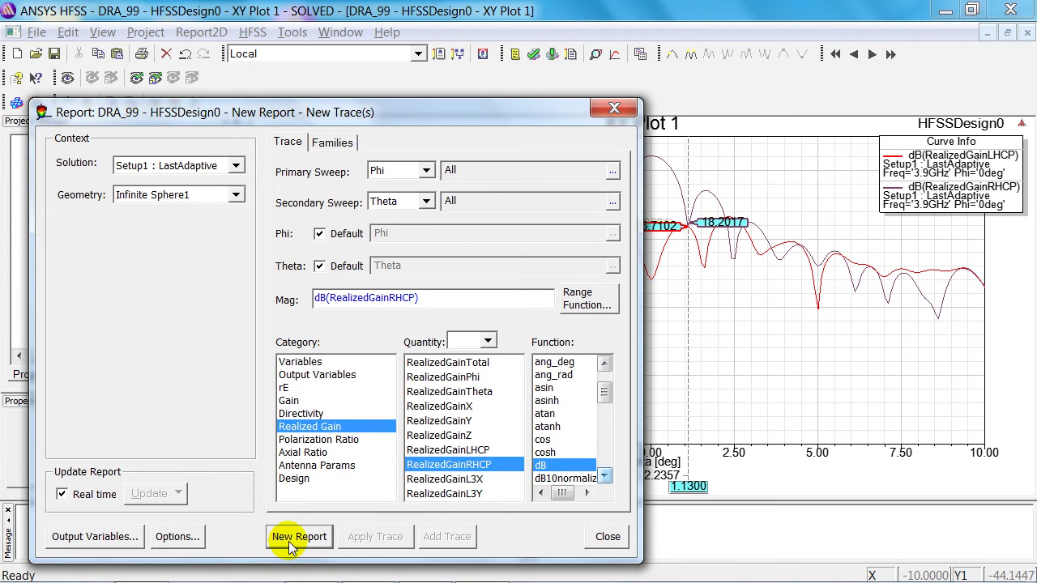
- Set the report geometry to Infinite Sphere2 and generate the 3D polar plot
{"action": "left_click", "coordinate": [168, 196]}
{"action": "left_click", "coordinate": [169, 229]}
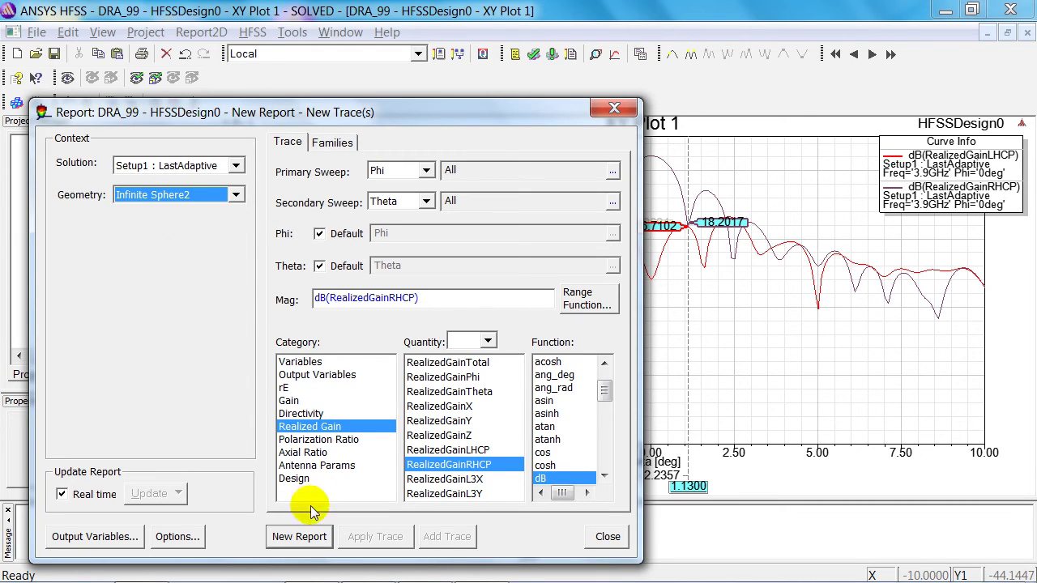
{"action": "left_click", "coordinate": [300, 536]}
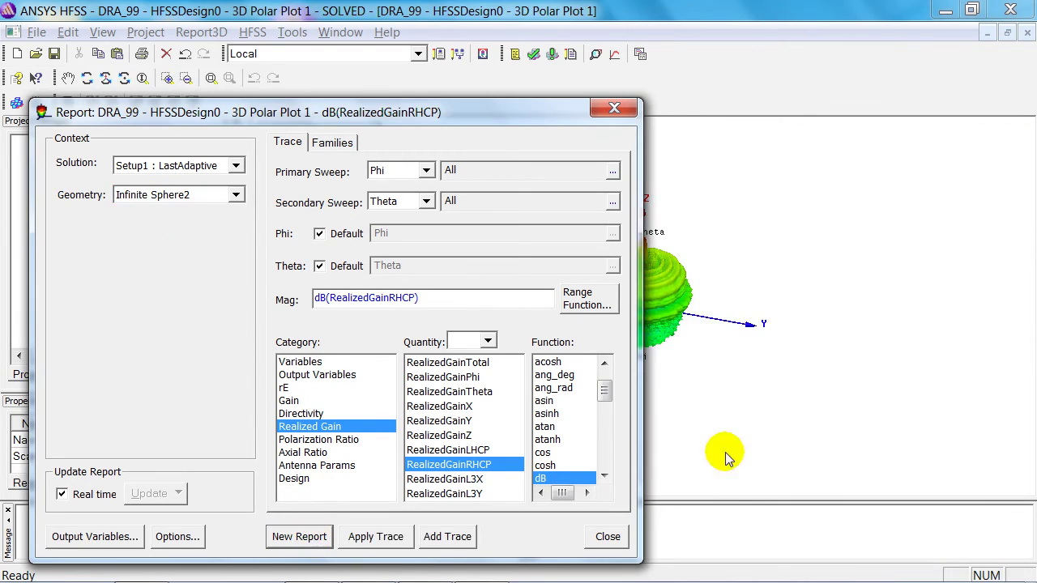
{"action": "left_click", "coordinate": [604, 536]}
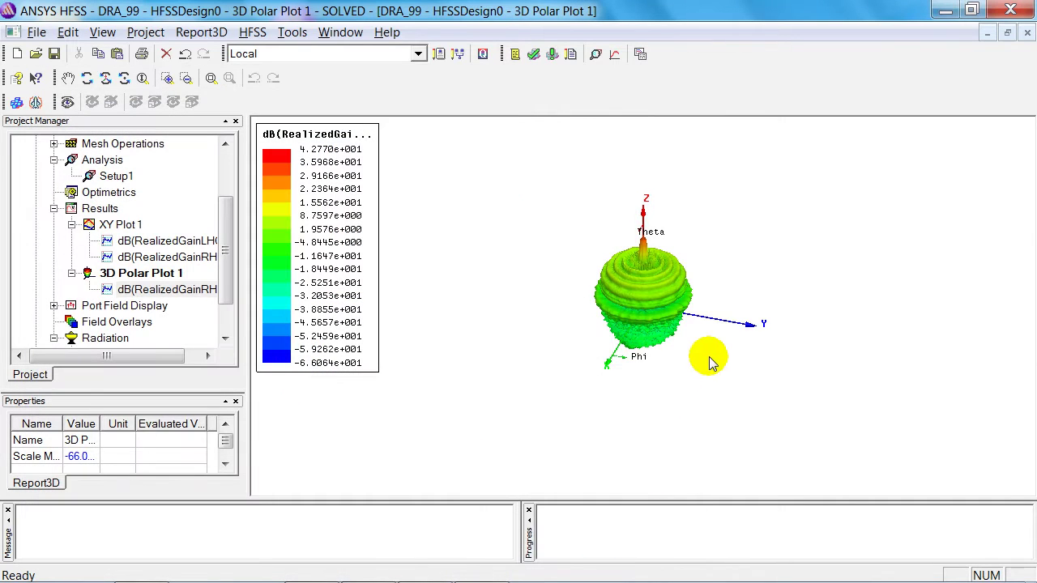
{"action": "left_click_drag", "start_coordinate": [683, 362], "coordinate": [710, 386]}
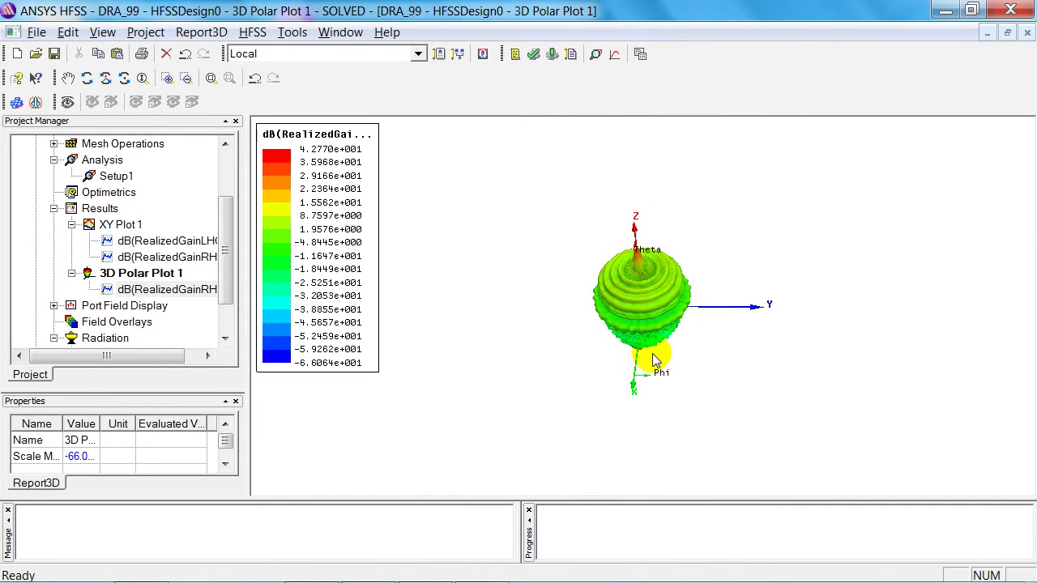
- Overlay 3D Polar Plot 1 as a visible radiation field on the antenna model and inspect it against the reflector
{"action": "scroll", "coordinate": [220, 283], "scroll_direction": "up", "scroll_amount": 2}
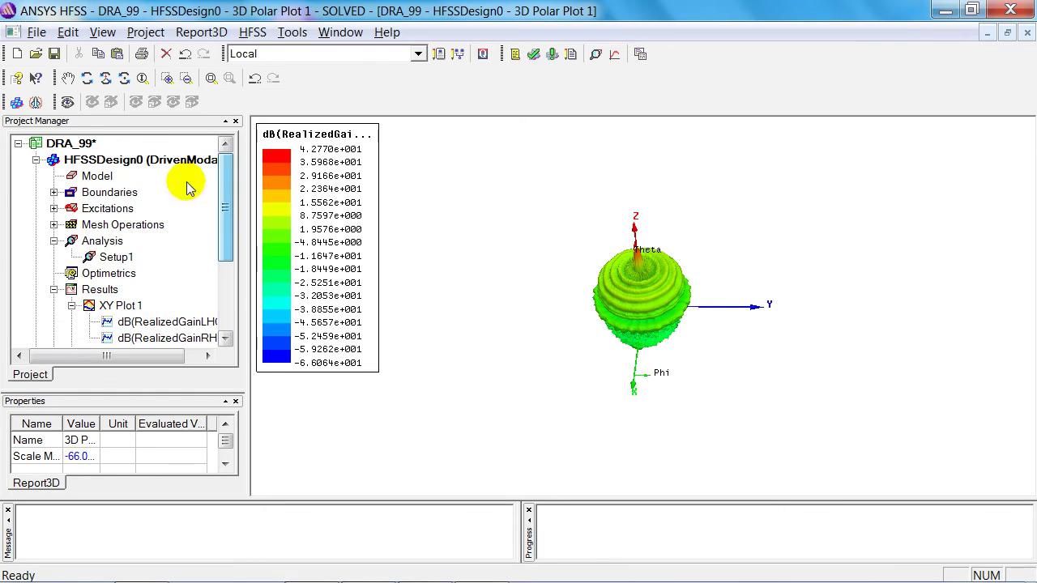
{"action": "double_click", "coordinate": [111, 160]}
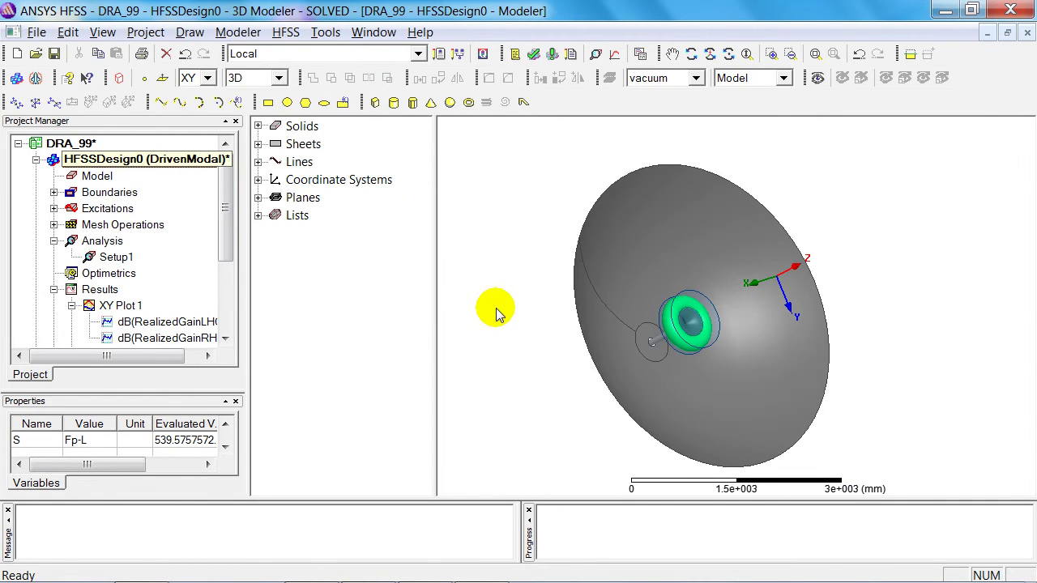
{"action": "right_click", "coordinate": [498, 315]}
{"action": "mouse_move", "coordinate": [624, 502]}
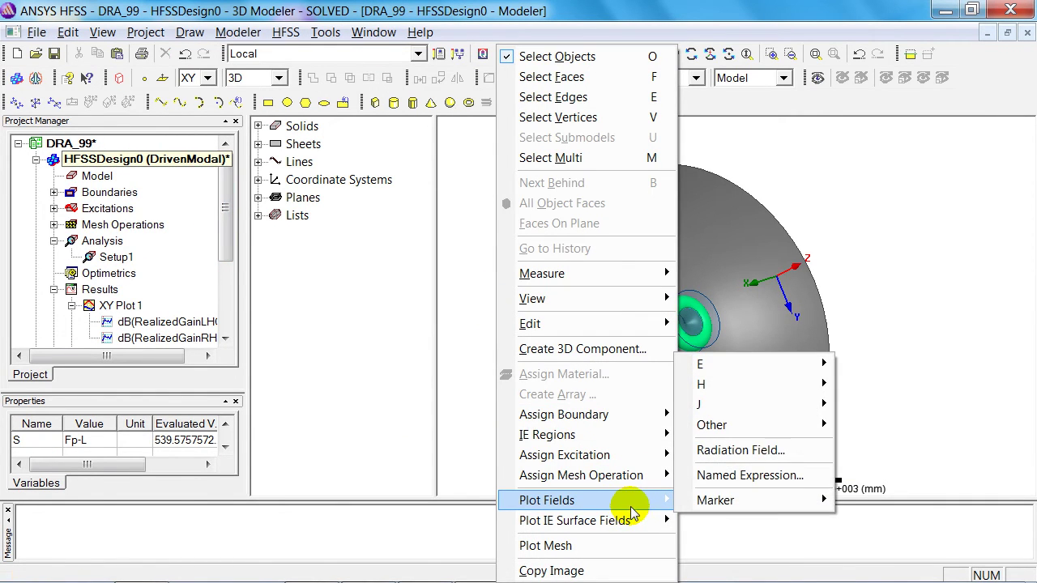
{"action": "left_click", "coordinate": [770, 451]}
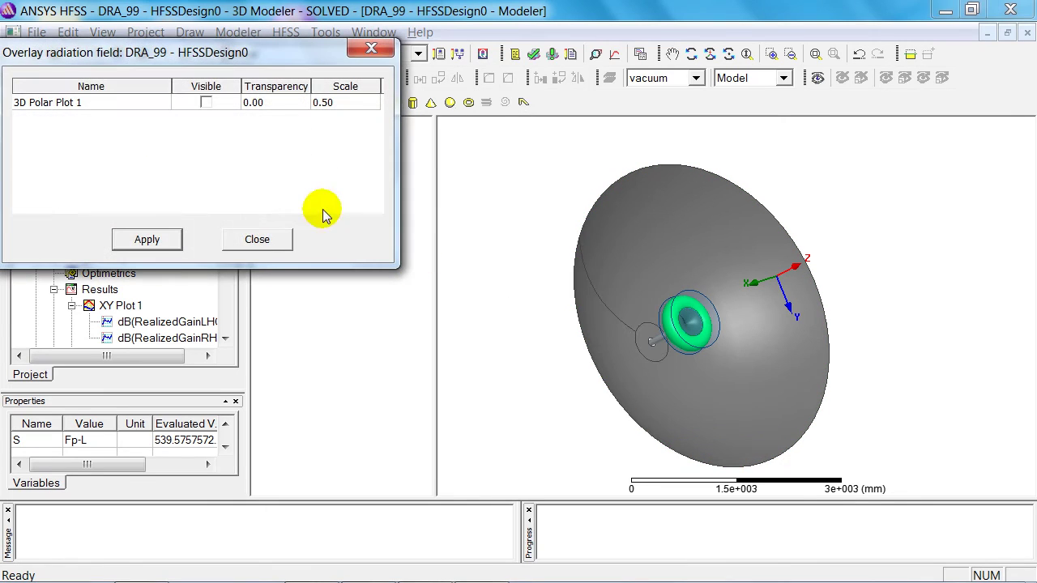
{"action": "left_click", "coordinate": [156, 239]}
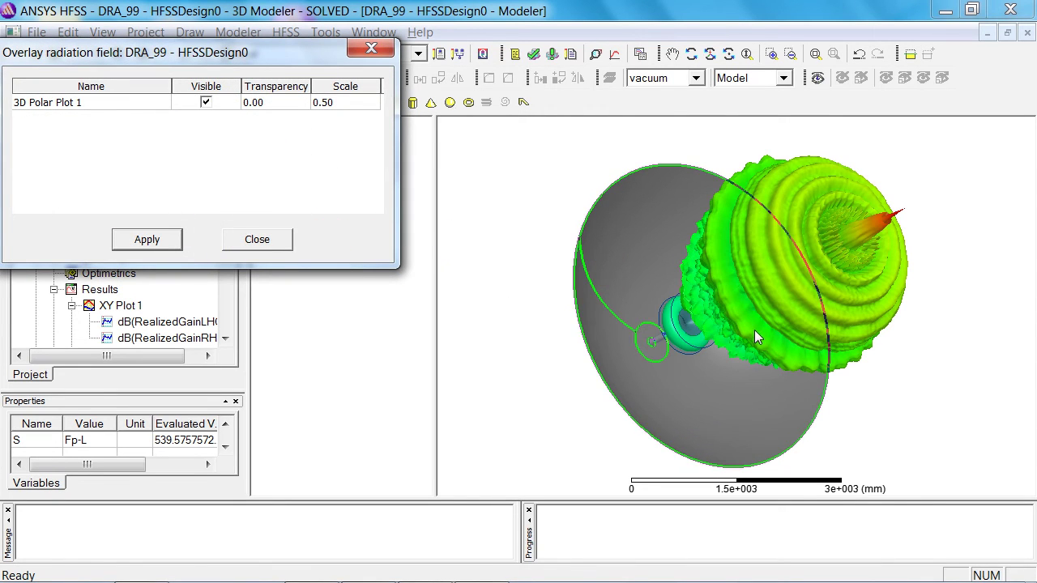
{"action": "left_click_drag", "start_coordinate": [754, 329], "coordinate": [860, 204], "text": "alt"}
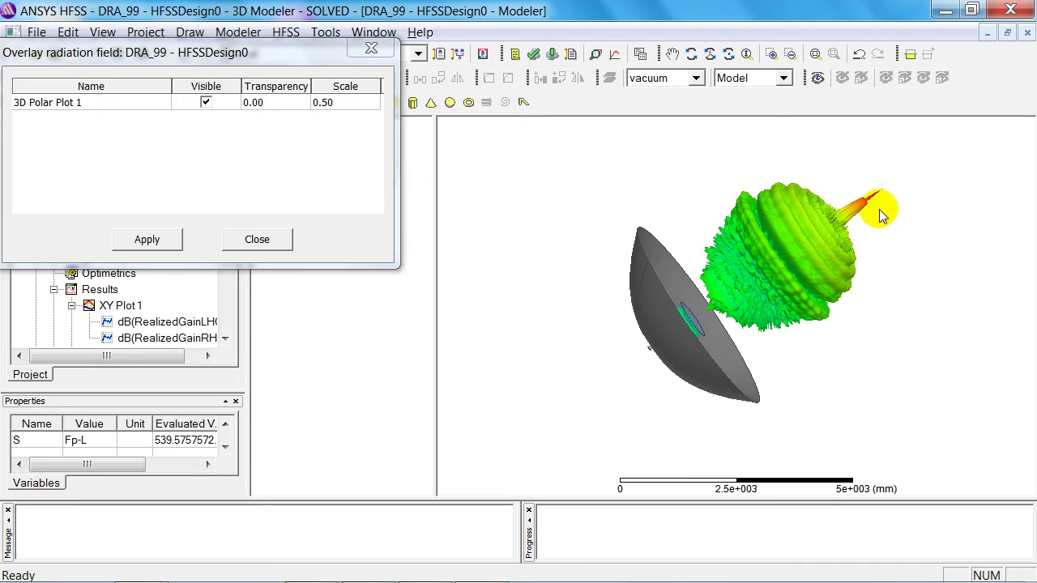
{"action": "left_click_drag", "start_coordinate": [819, 259], "coordinate": [783, 283], "text": "alt"}
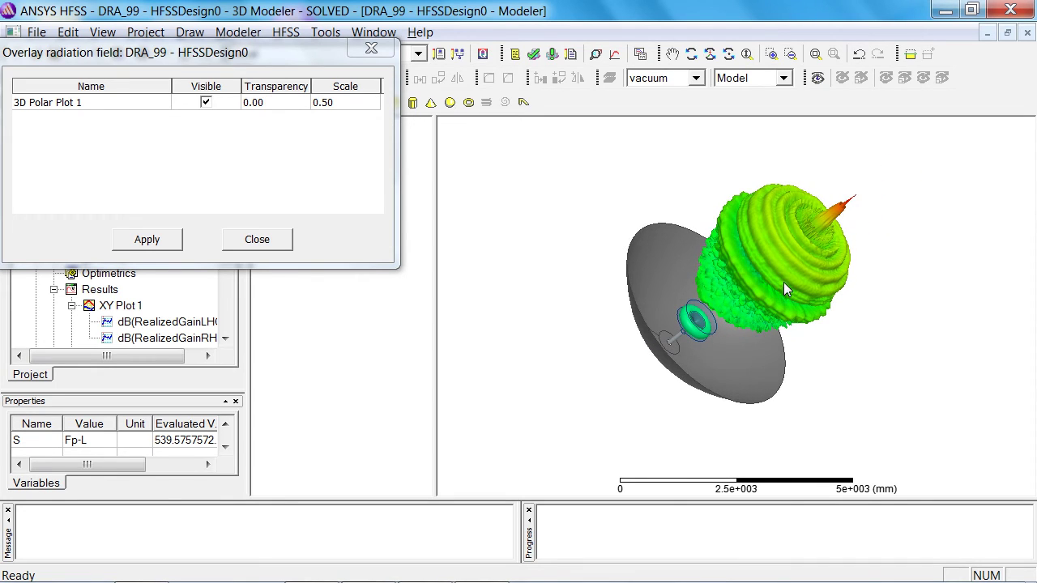
{"action": "left_click", "coordinate": [828, 312]}
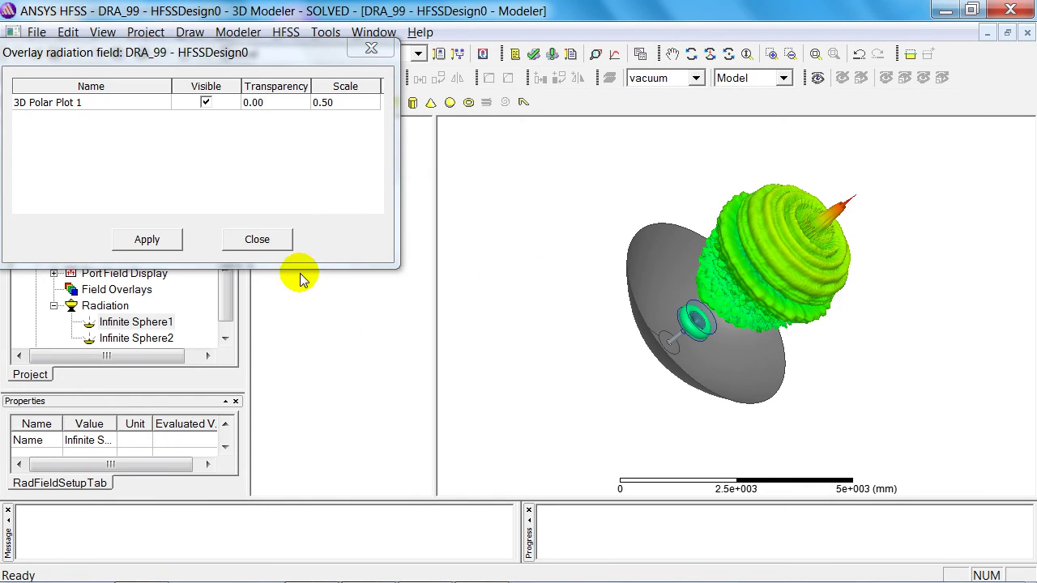
{"action": "left_click", "coordinate": [241, 239]}
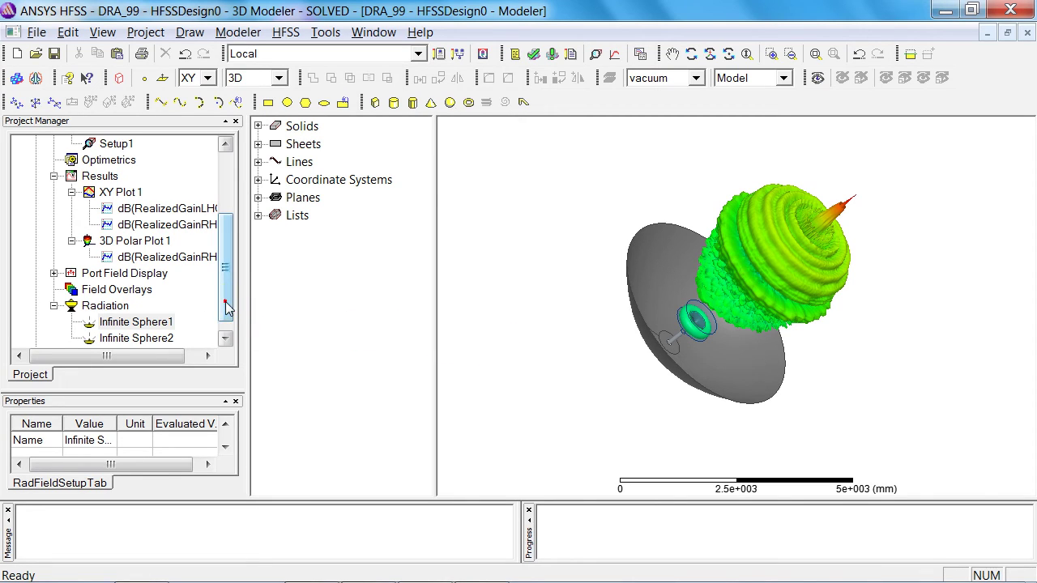
- Compute the antenna parameters for Infinite Sphere1, widen the quantity column, and examine the parameters and maximum field data
{"action": "left_click_drag", "start_coordinate": [224, 301], "coordinate": [223, 320]}
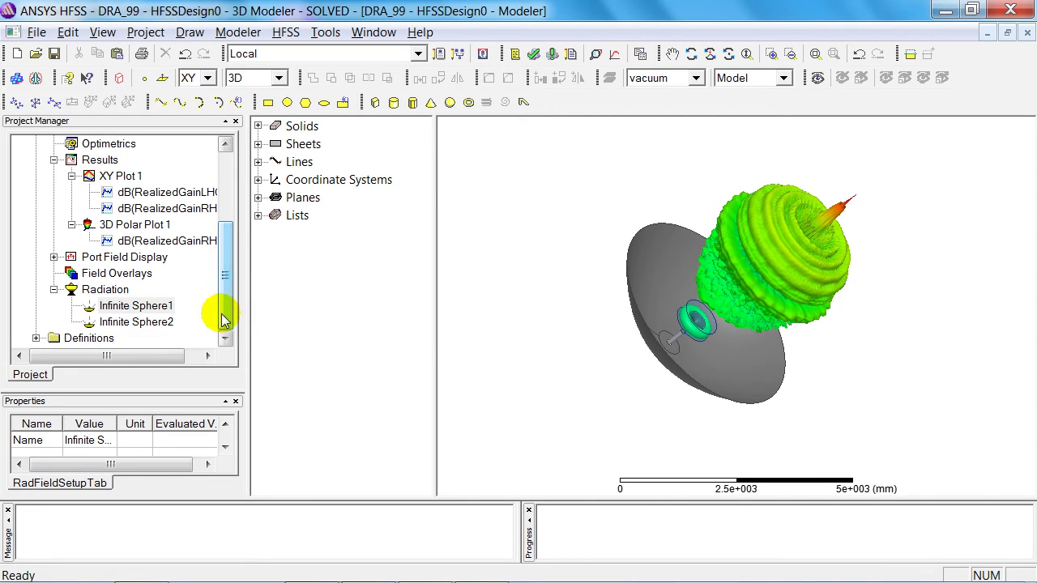
{"action": "right_click", "coordinate": [140, 311]}
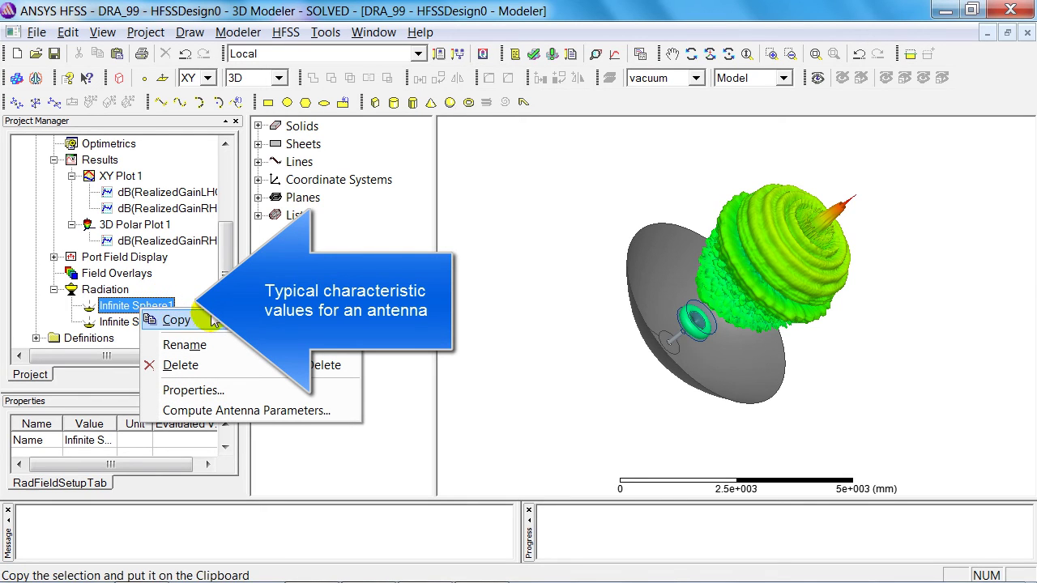
{"action": "left_click", "coordinate": [261, 410]}
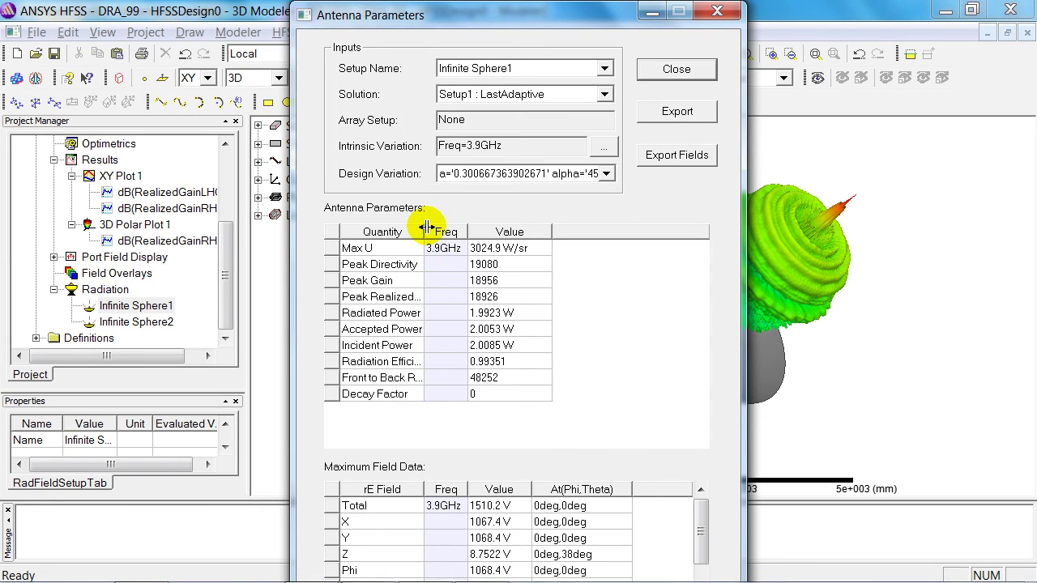
{"action": "left_click_drag", "start_coordinate": [464, 231], "coordinate": [474, 232]}
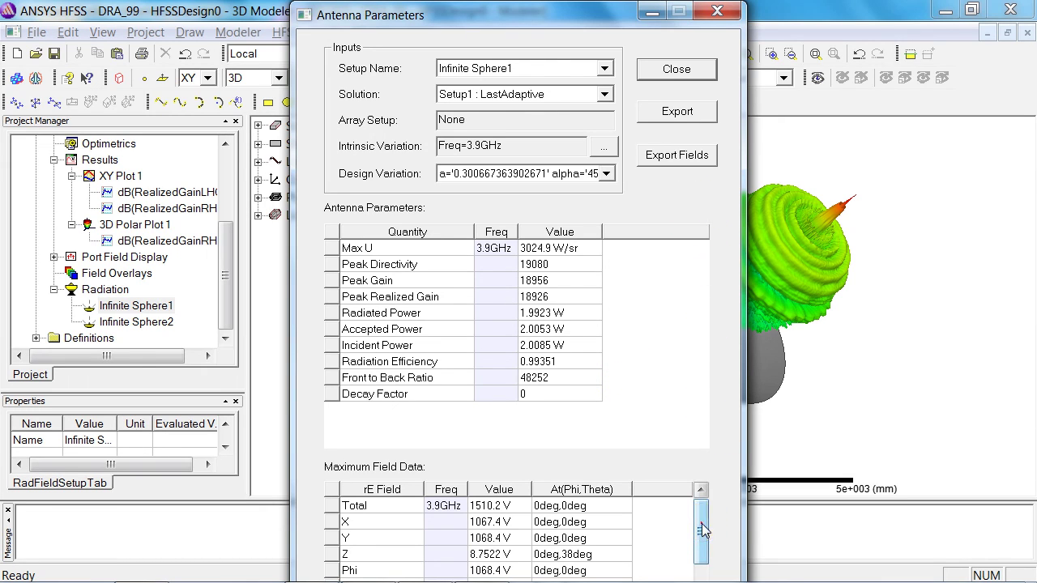
{"action": "left_click_drag", "start_coordinate": [701, 530], "coordinate": [699, 546]}
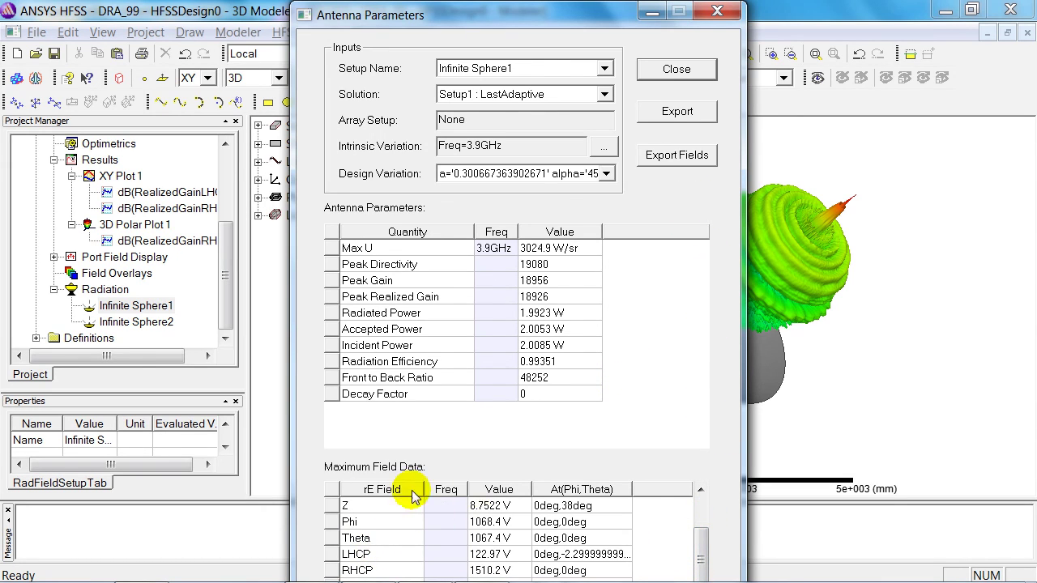